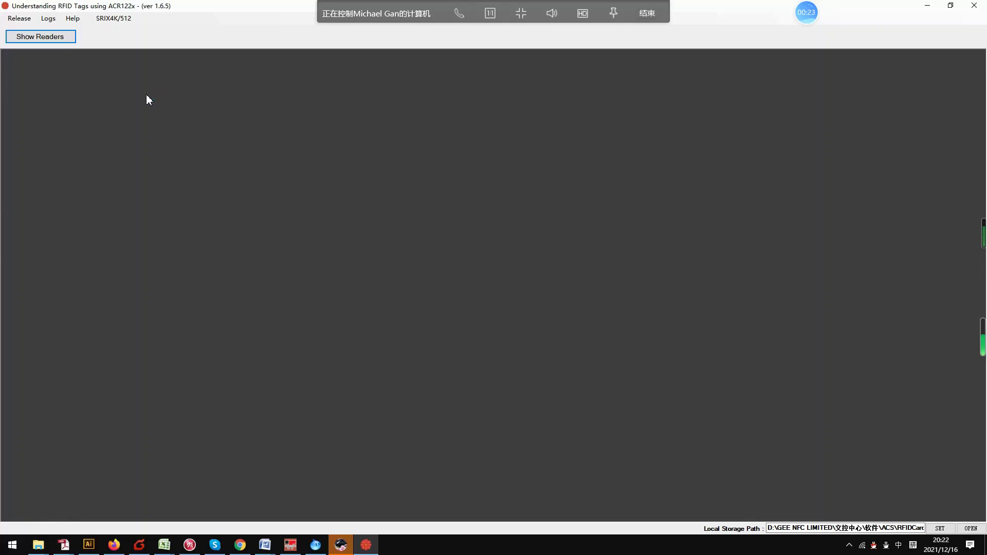
Step: Open the release notes and select the version 1.6.4 entry
key("alt")
key("Right")
key("Left")
key("Return")
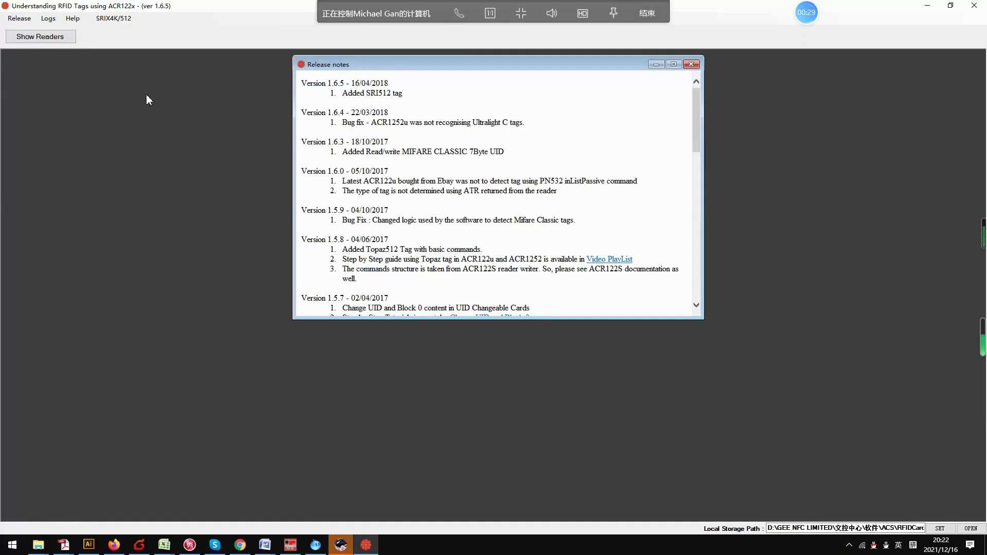
key("shift+Right")
key("shift+Right")
key("shift+Right")
key("shift+Right")
key("shift+Right")
key("shift+Right")
key("shift+Right")
key("Down")
key("shift+Down")
key("shift+Down")
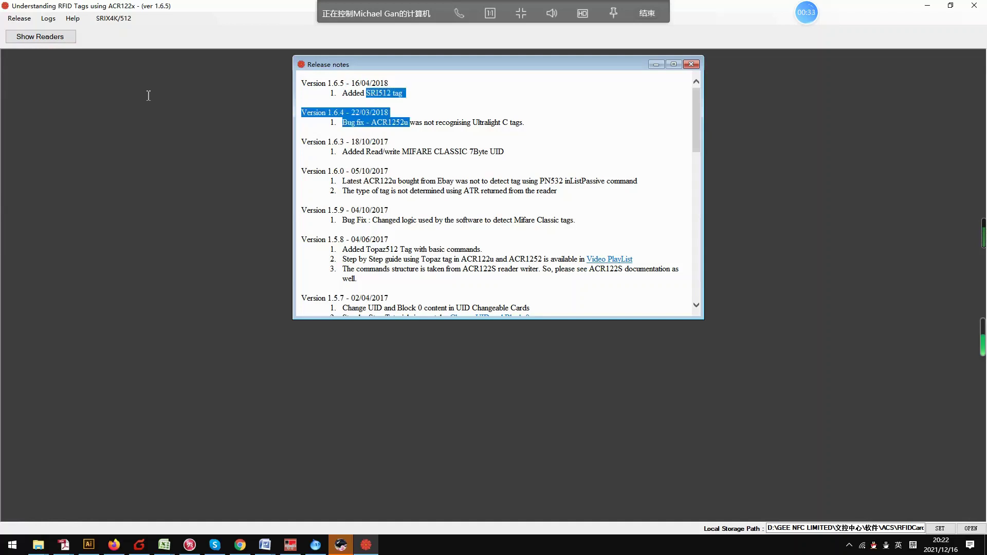
key("shift+Down")
key("shift+Up")
Step: Scroll down through the release notes, then return to the top
key("Down")
key("Down")
key("Down")
key("Down")
key("Down")
key("Down")
key("Down")
key("Down")
key("Down")
key("Down")
key("Down")
key("Down")
key("Down")
key("Down")
key("Down")
key("Down")
key("Down")
key("Down")
key("Down")
key("Down")
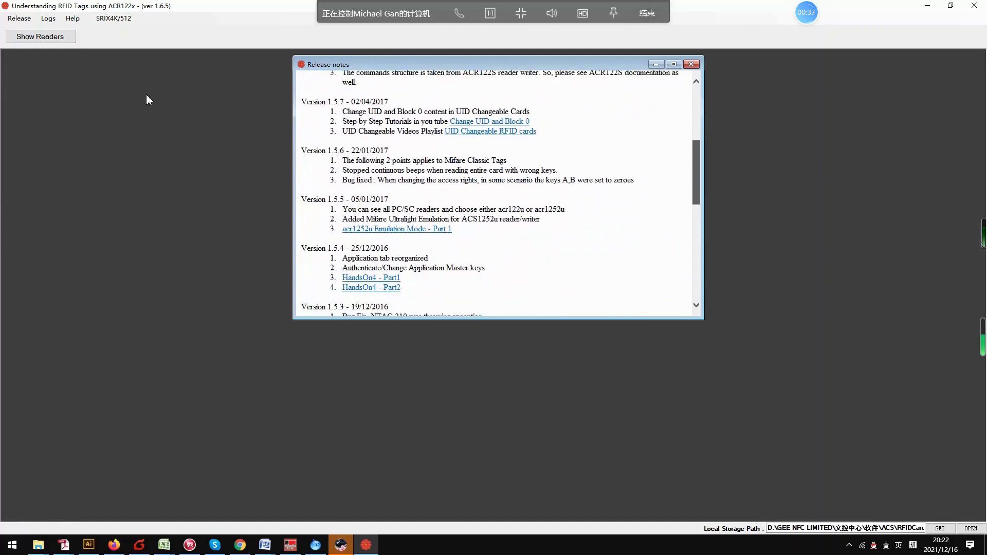
key("Down")
key("Down")
key("Down")
key("Down")
key("Down")
key("Down")
key("Down")
key("Down")
key("Down")
key("Down")
key("Down")
key("Down")
key("Down")
key("Down")
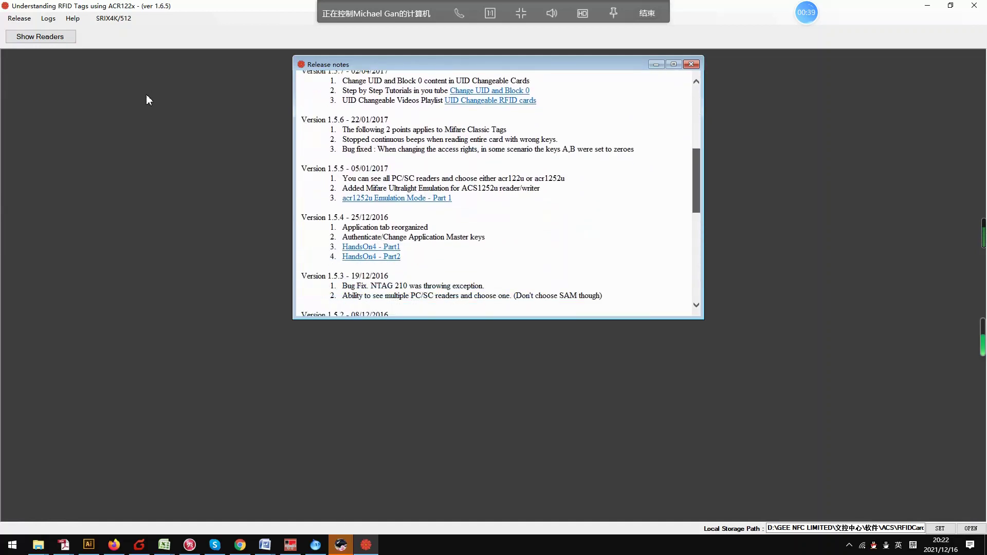
key("Down")
key("Down")
key("Down")
key("Down")
key("Down")
key("Down")
key("Down")
key("Down")
key("Down")
key("Down")
key("Down")
key("Down")
key("Down")
key("Down")
key("Down")
key("Down")
key("Down")
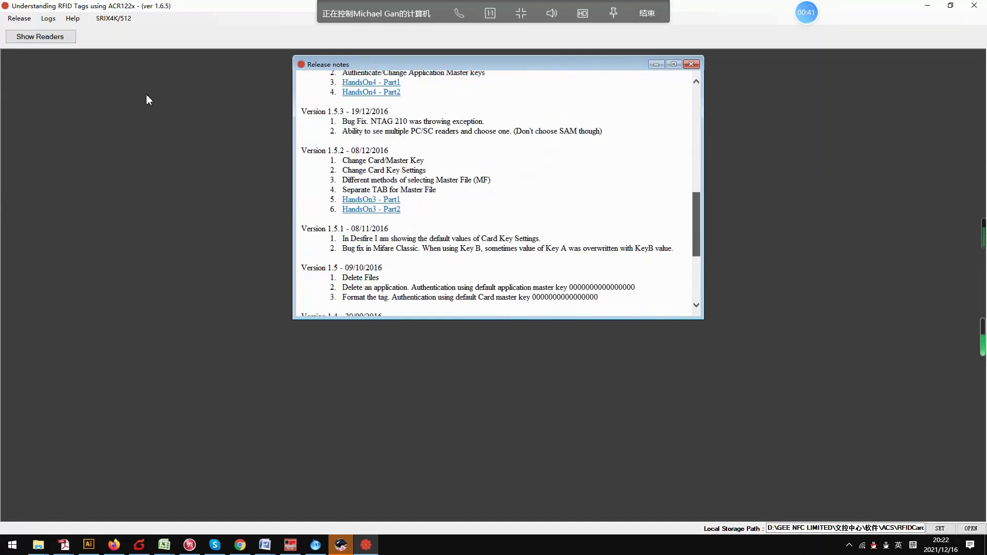
key("Down")
key("Down")
key("Down")
key("Down")
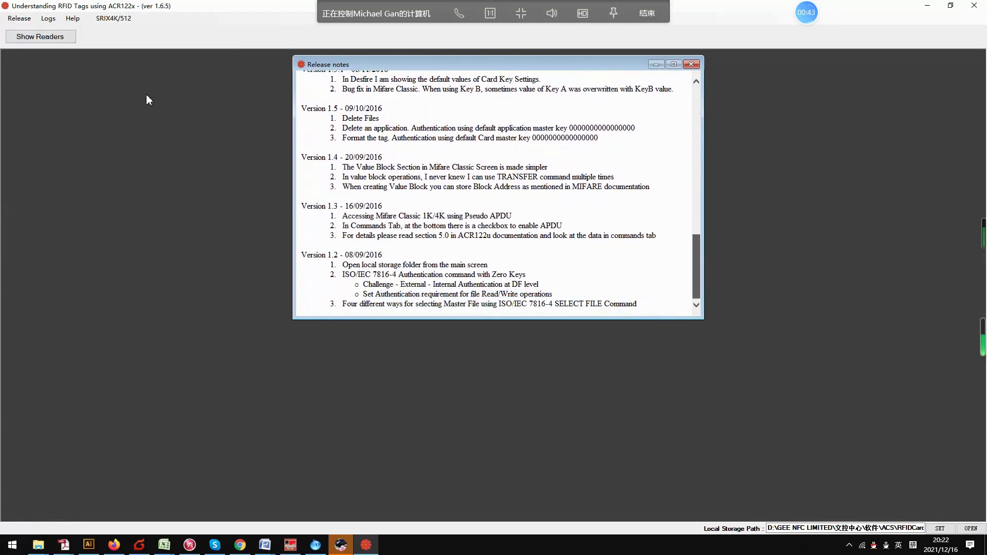
key("Home")
Step: Open the user guide and select the supported tag types, NTAG through Desfire EV1
key("alt+h")
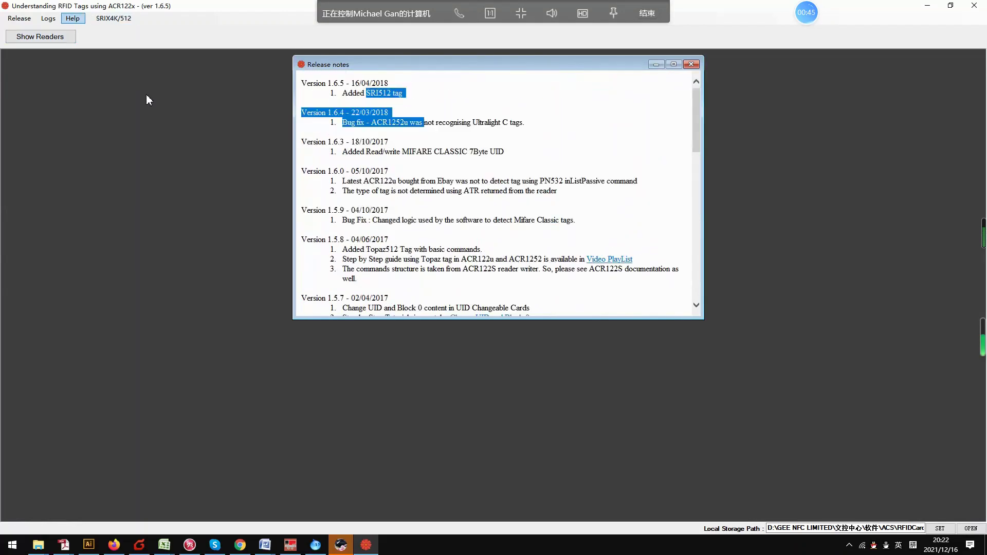
key("Return")
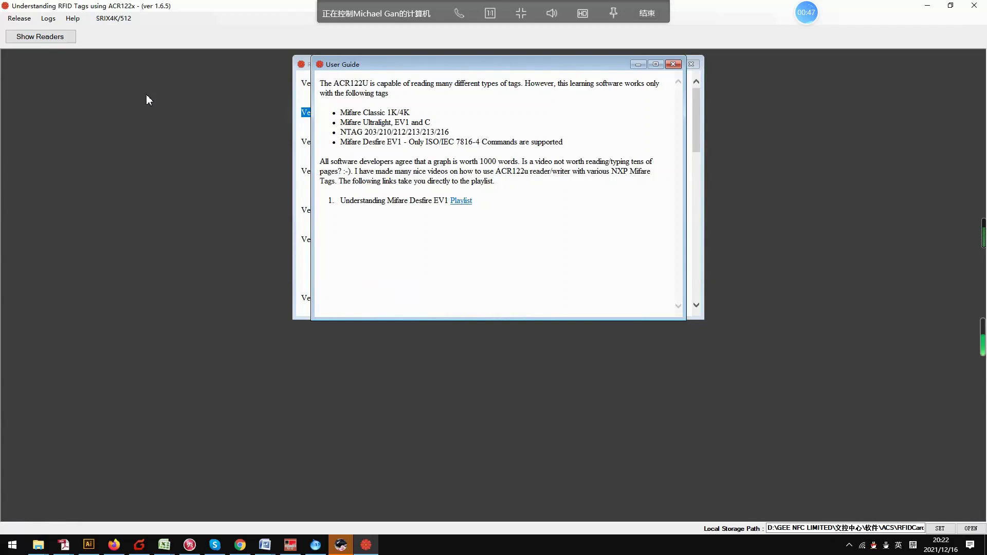
key("shift+Down")
key("shift+Down")
key("shift+Down")
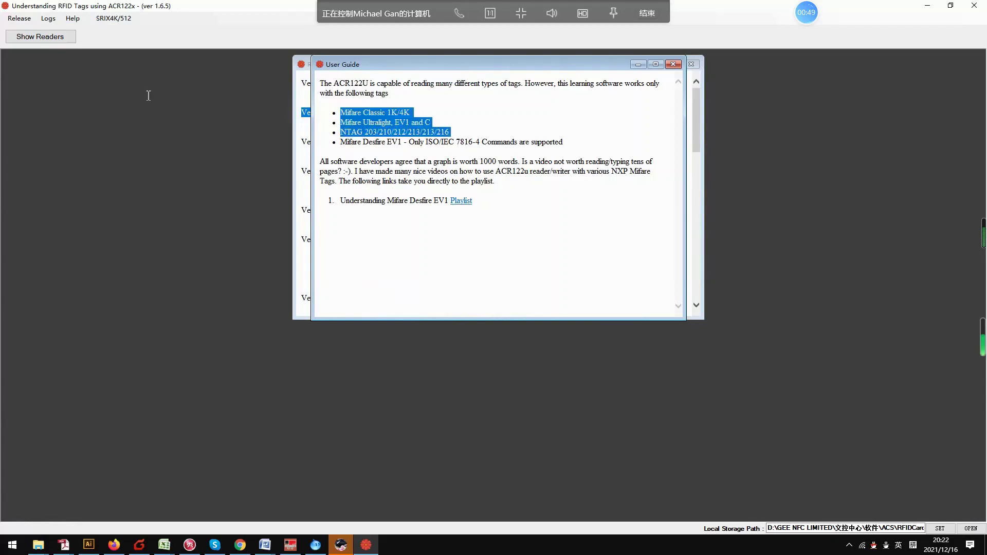
key("shift+Down")
key("Up")
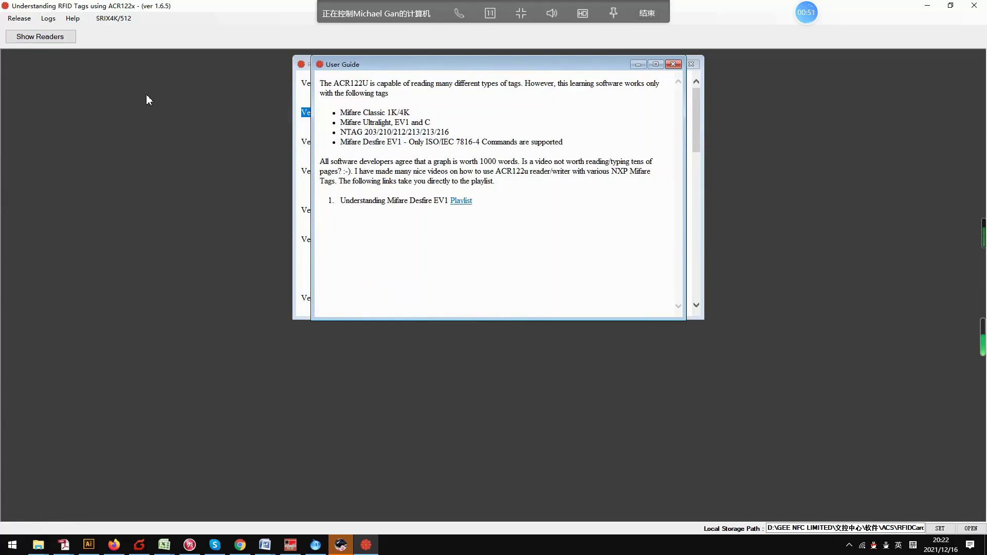
key("shift+Right")
key("shift+Right")
key("shift+Right")
key("shift+Right")
key("shift+Right")
key("shift+Right")
key("shift+Right")
key("shift+Right")
key("shift+Right")
key("shift+Right")
key("shift+Right")
key("shift+Right")
key("shift+Right")
key("shift+Right")
key("shift+Right")
key("shift+Right")
key("shift+Right")
key("shift+Right")
key("shift+Right")
key("shift+Right")
key("shift+Right")
key("shift+Right")
key("shift+Right")
key("shift+Right")
key("shift+Right")
key("shift+Right")
key("shift+Right")
key("shift+Right")
key("shift+Down")
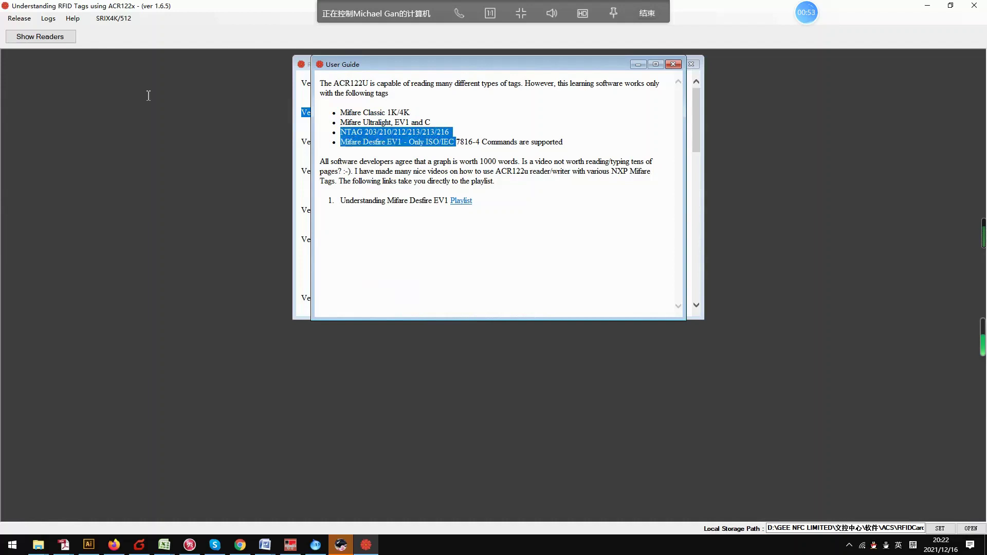
key("shift+Left")
key("shift+Left")
key("shift+Left")
key("shift+Left")
Step: Close the guide and release notes, then connect ACS ACR122 0 to the Ultralight EV1 tag
key("alt+F4")
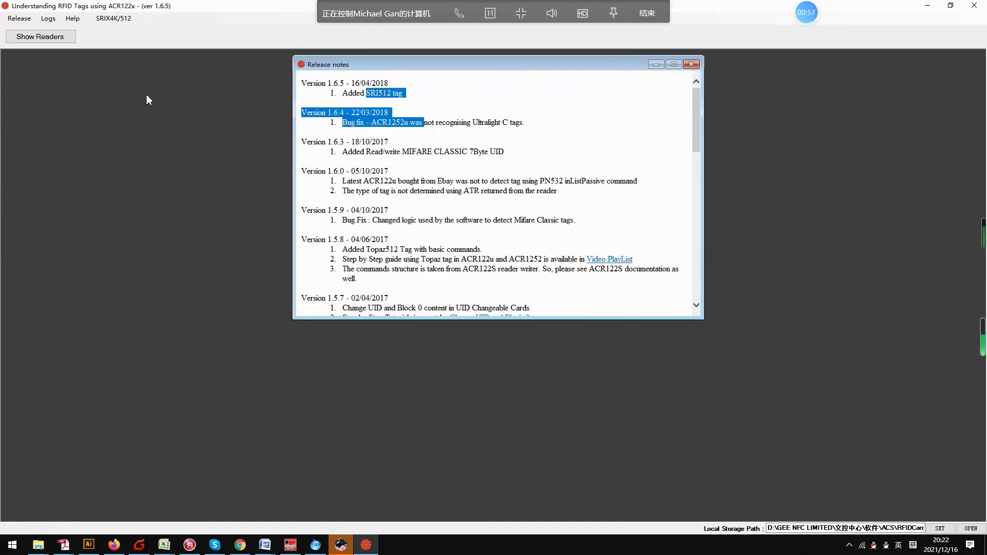
key("alt+F4")
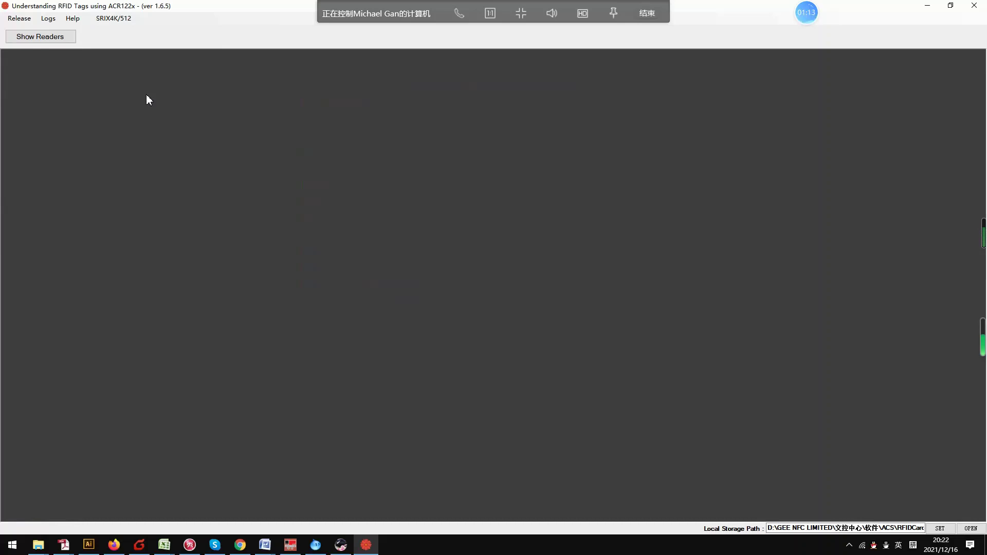
key("Return")
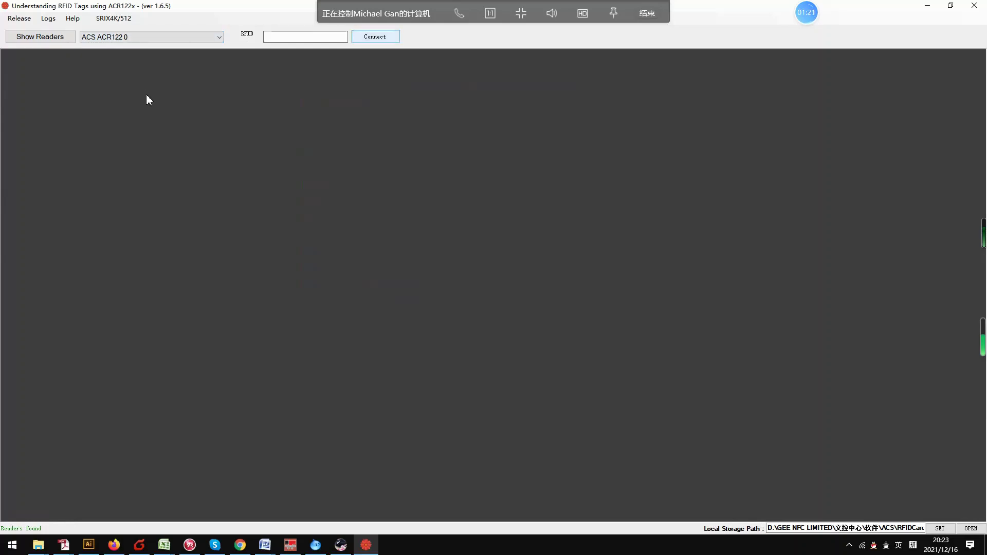
key("Return")
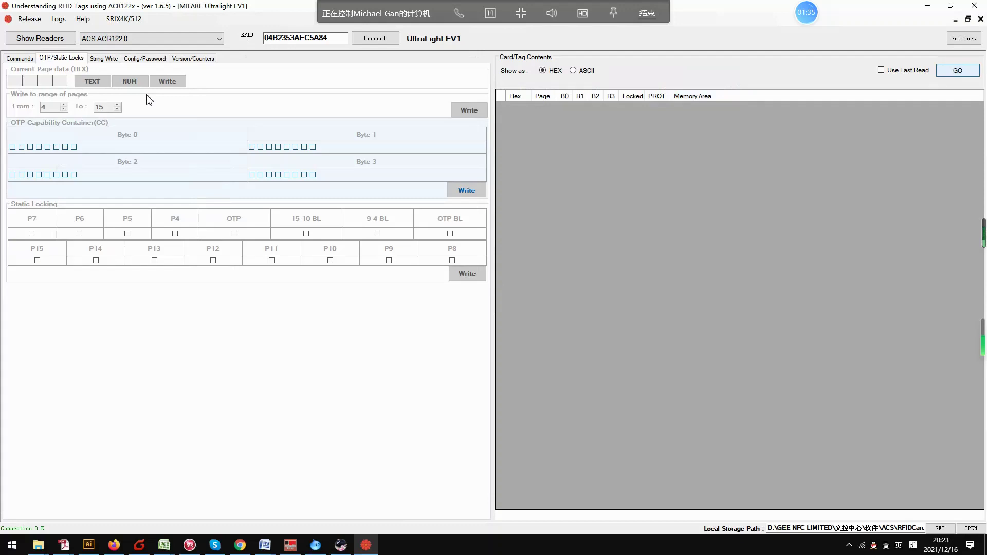
Step: Browse the tag's memory pages and select page 11
key("Down")
key("Down")
key("Down")
key("Down")
key("Down")
key("Down")
key("Down")
key("Down")
key("Down")
key("Down")
key("Down")
key("Down")
key("Down")
key("Down")
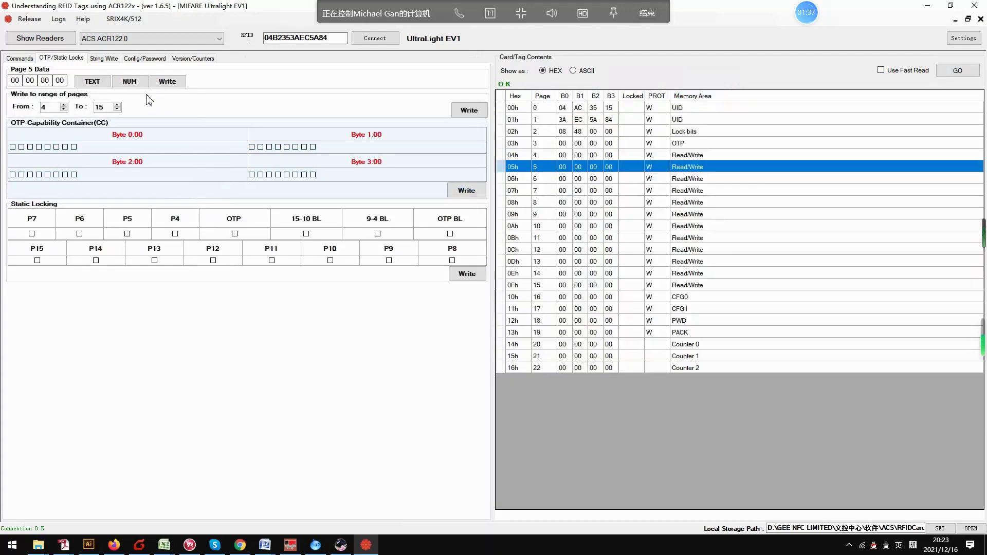
key("Down")
key("Down")
key("Down")
key("Down")
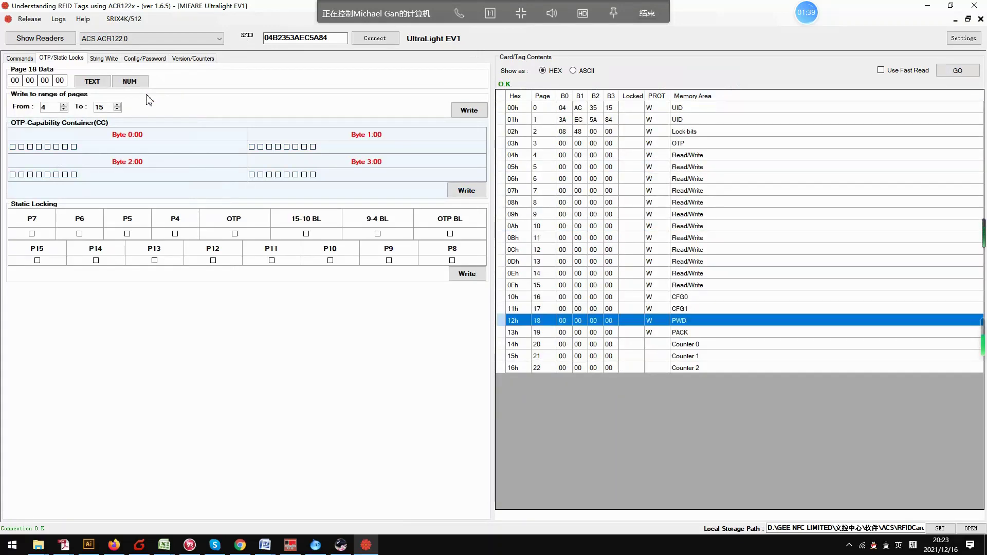
key("Up")
key("Up")
key("Up")
key("Up")
key("Up")
key("Up")
key("Up")
key("Up")
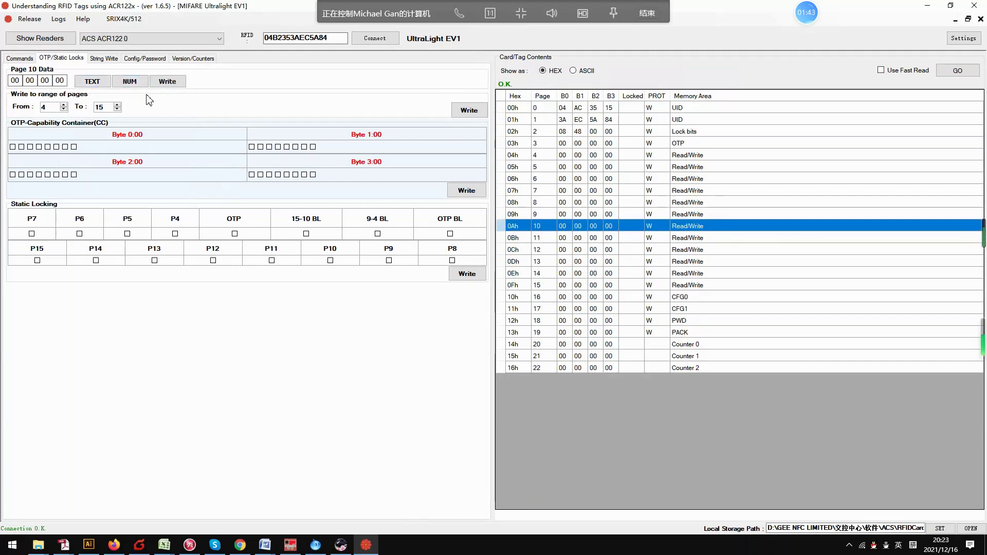
key("Down")
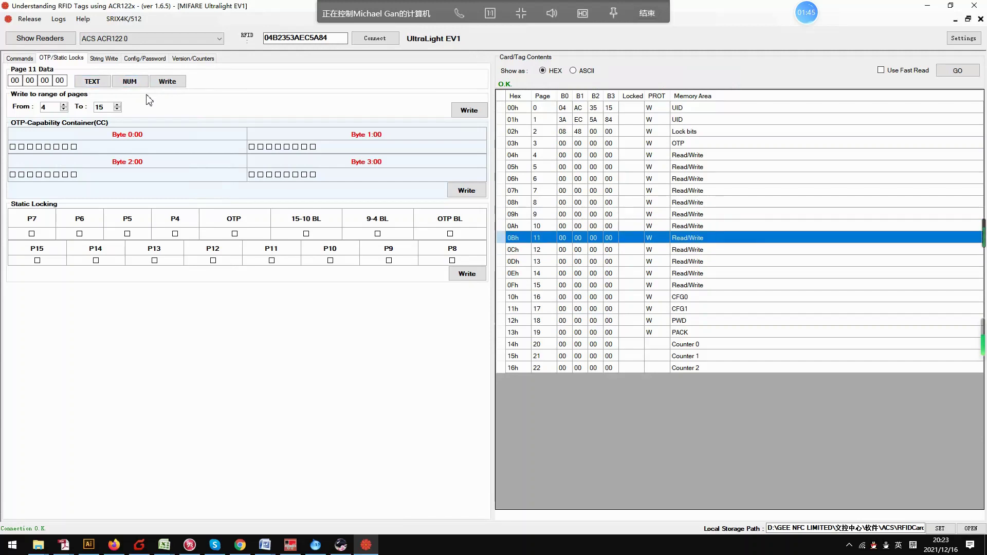
Step: Write 11 22 33 44 to page 11, then check the Commands log
key("Tab")
type("11")
key("Tab")
type("22")
key("Tab")
type("33")
key("Tab")
type("44")
key("Tab")
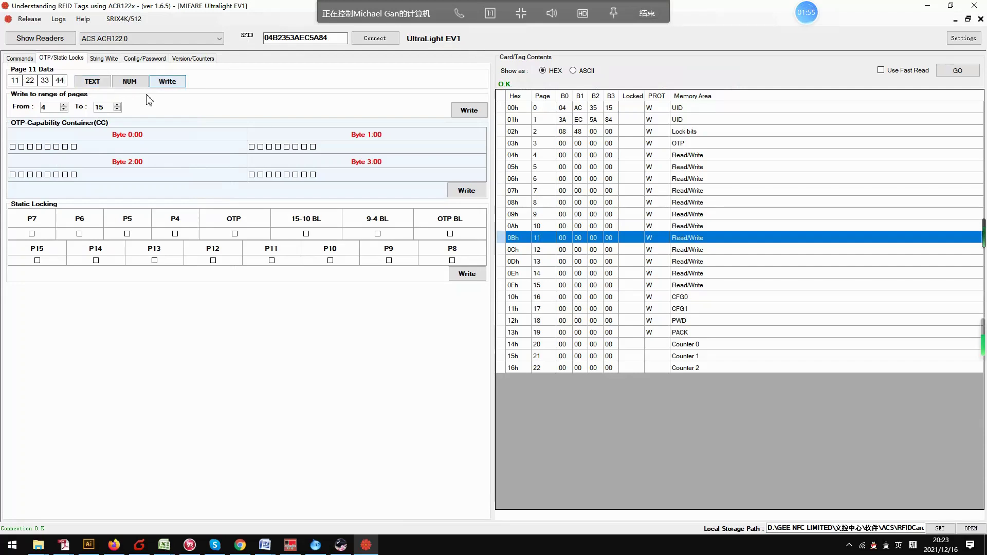
key("space")
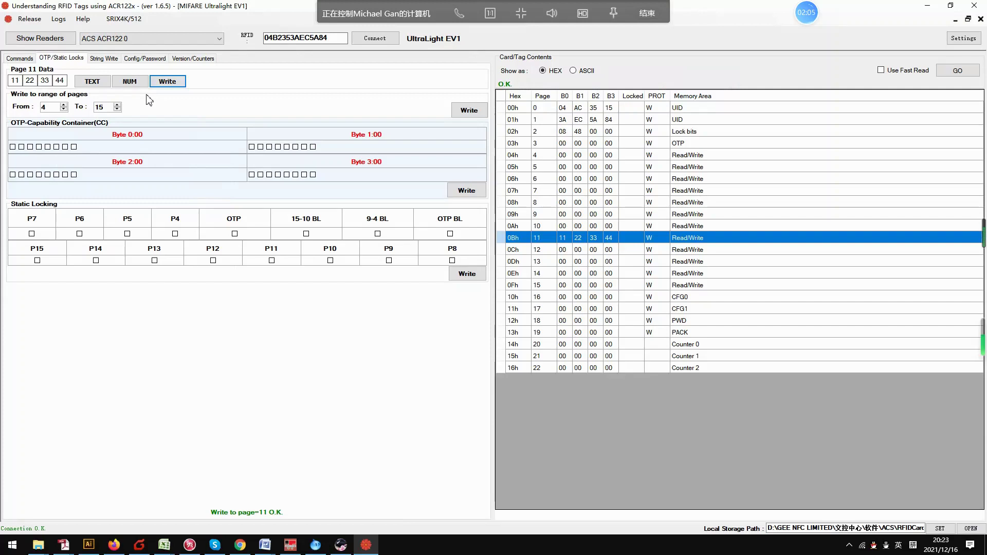
key("ctrl+shift+Tab")
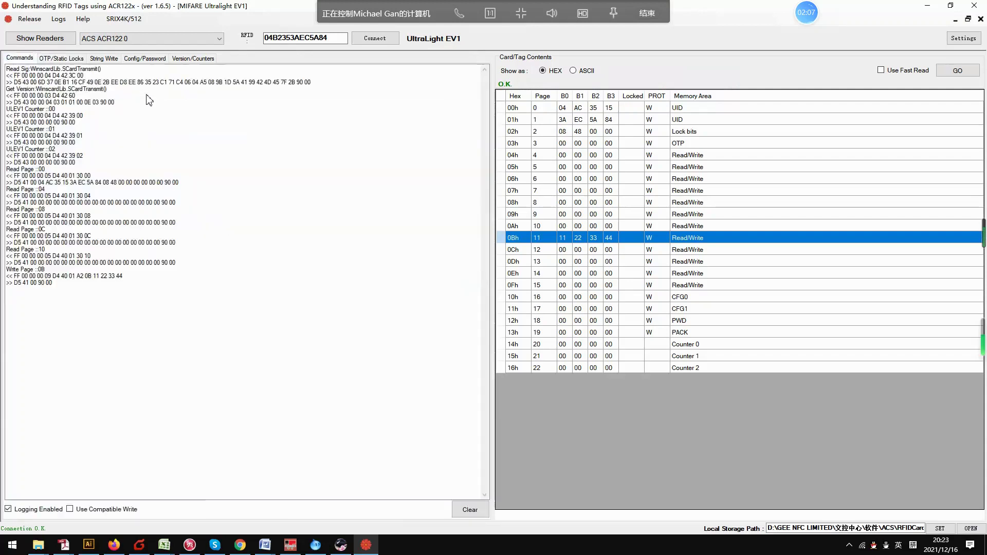
key("ctrl+Tab")
key("ctrl+Tab")
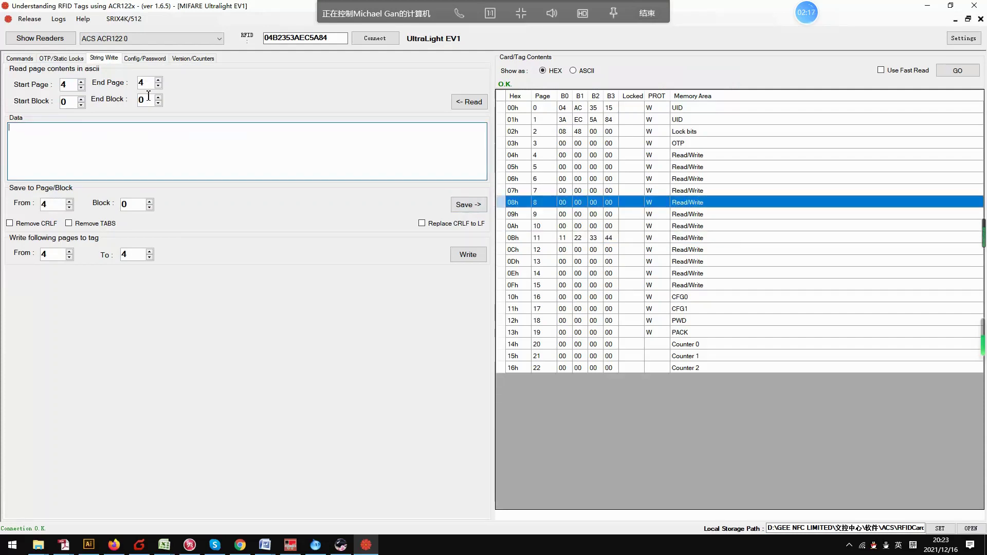
type("111222")
key("BackSpace")
key("BackSpace")
key("BackSpace")
type("22334455667788")
key("ctrl+a")
key("End")
key("Tab")
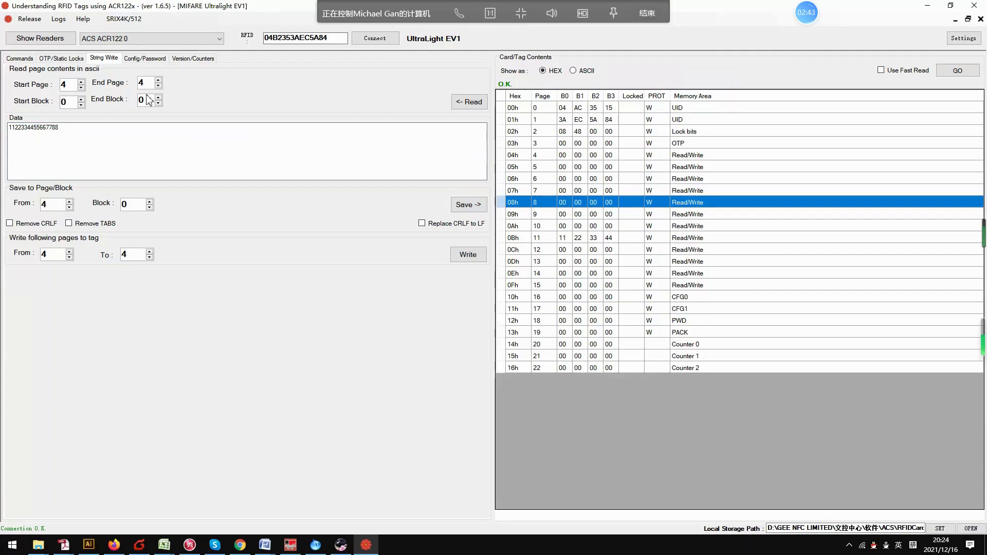
key("Return")
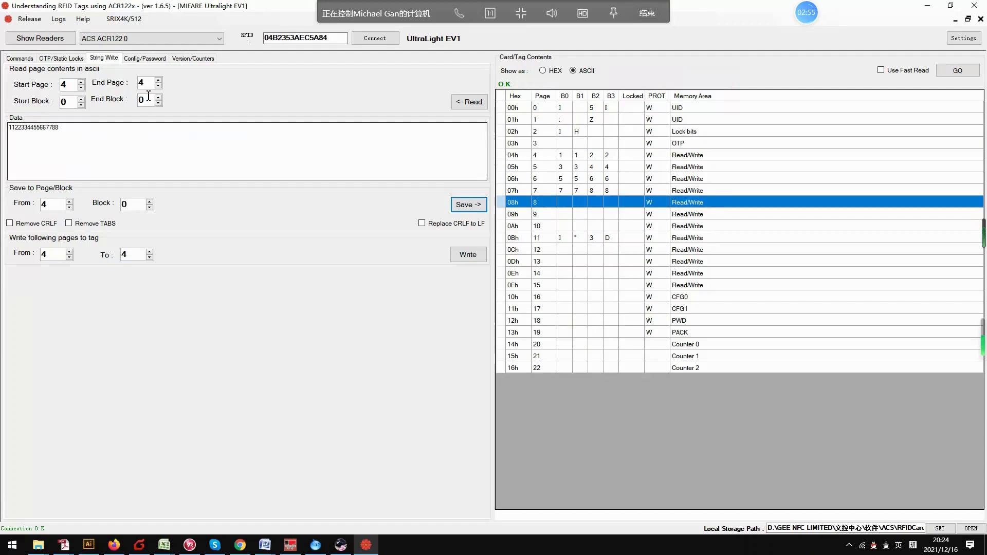
Step: View the Config/Password settings, then go back to OTP/Static Locks
key("Tab")
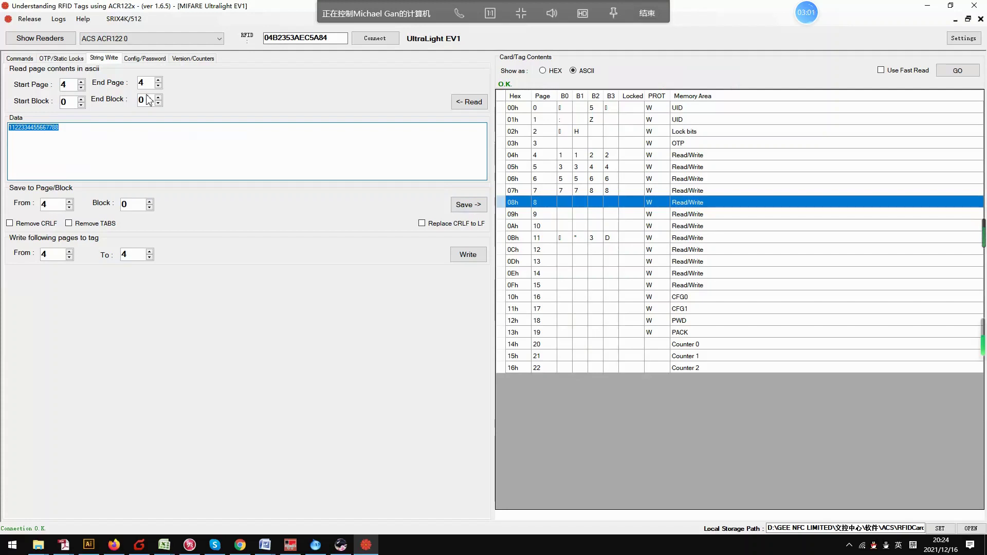
left_click(144, 58)
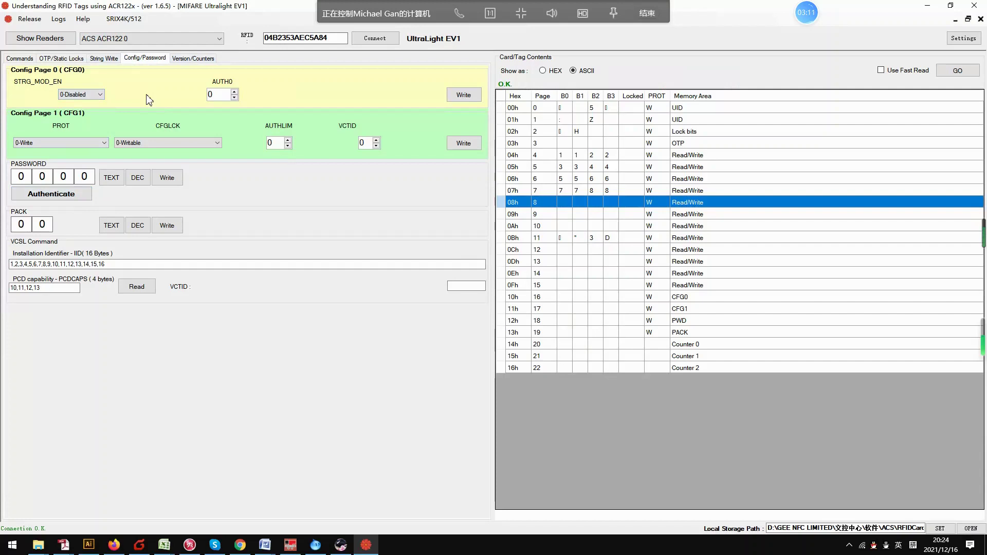
key("ctrl+shift+Tab")
key("ctrl+shift+Tab")
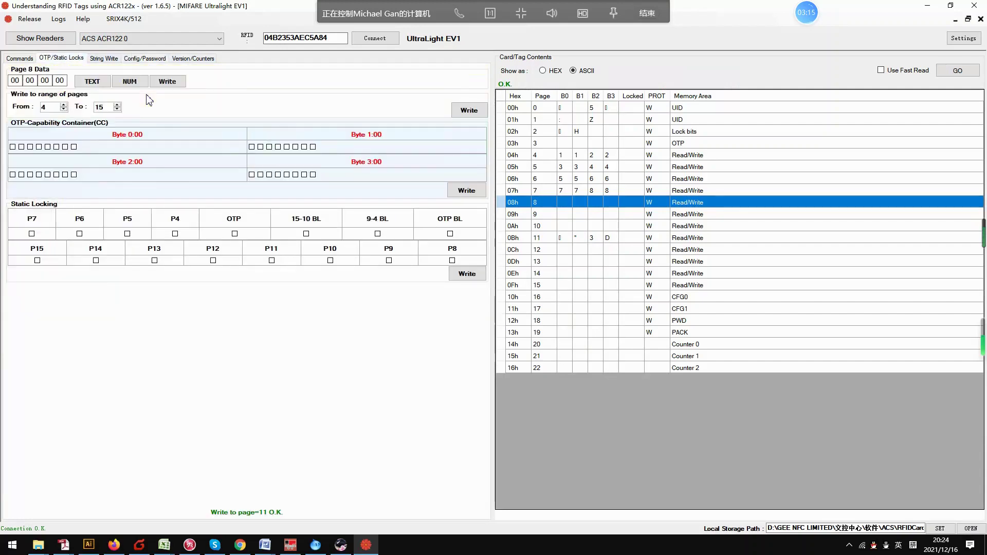
Step: Show the Ultralight EV1 tag's Version/Counters details
key("ctrl+shift+Tab")
key("ctrl+shift+Tab")
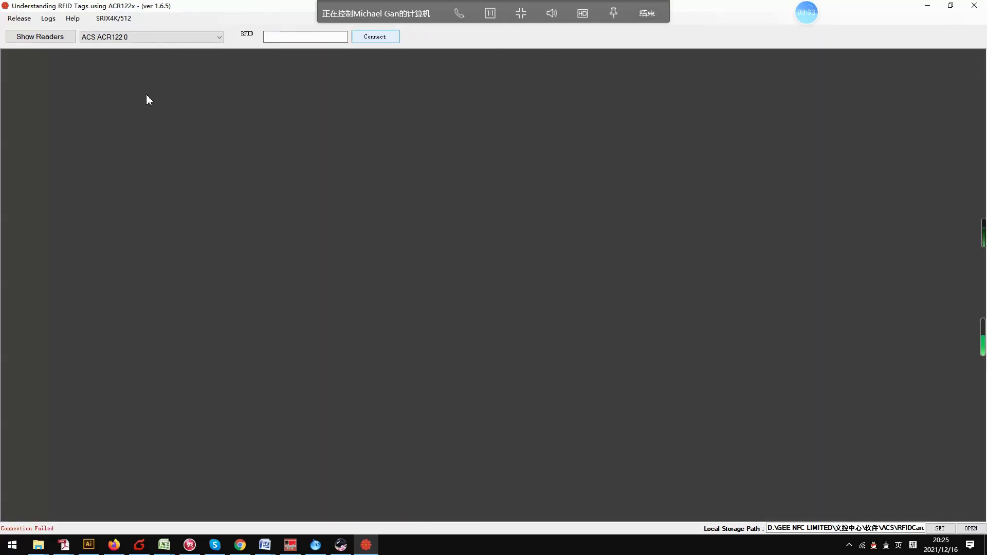
Step: Connect to the Mifare DESFire EV1 4K tag placed on the reader
key("Return")
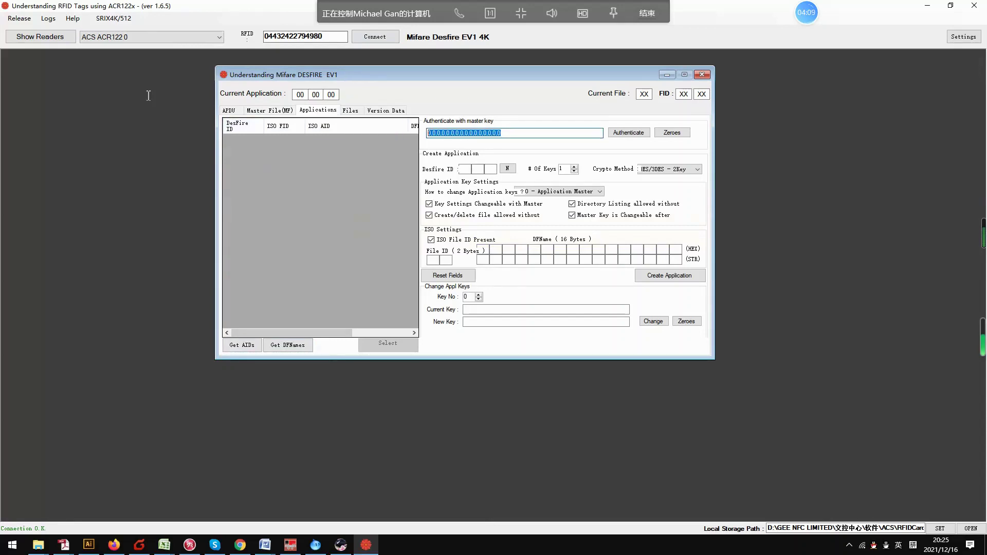
Step: Look over the DESFire Master File(MF) settings, then move to the Files page
key("Tab")
key("Tab")
key("Tab")
key("Tab")
key("Tab")
key("Tab")
key("Tab")
key("Tab")
key("Tab")
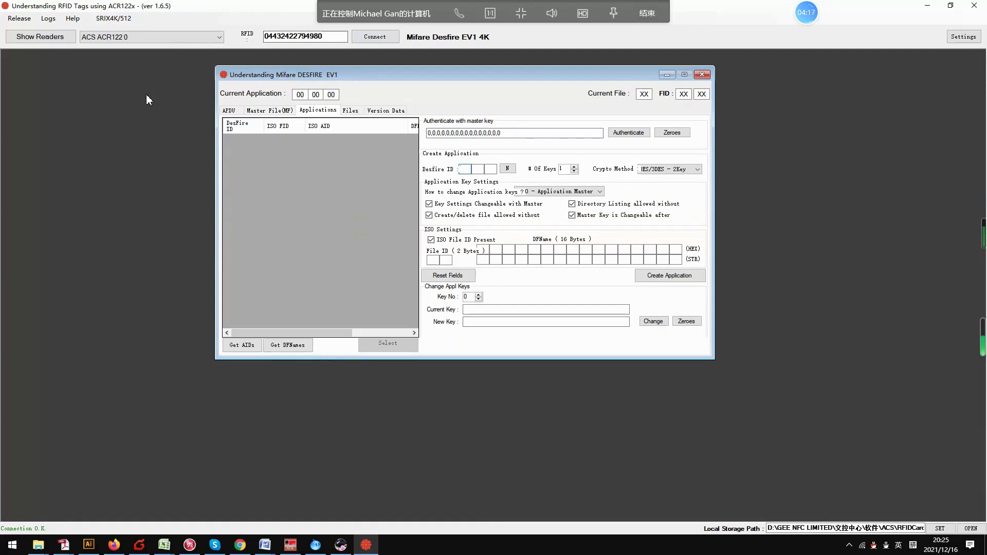
key("Left")
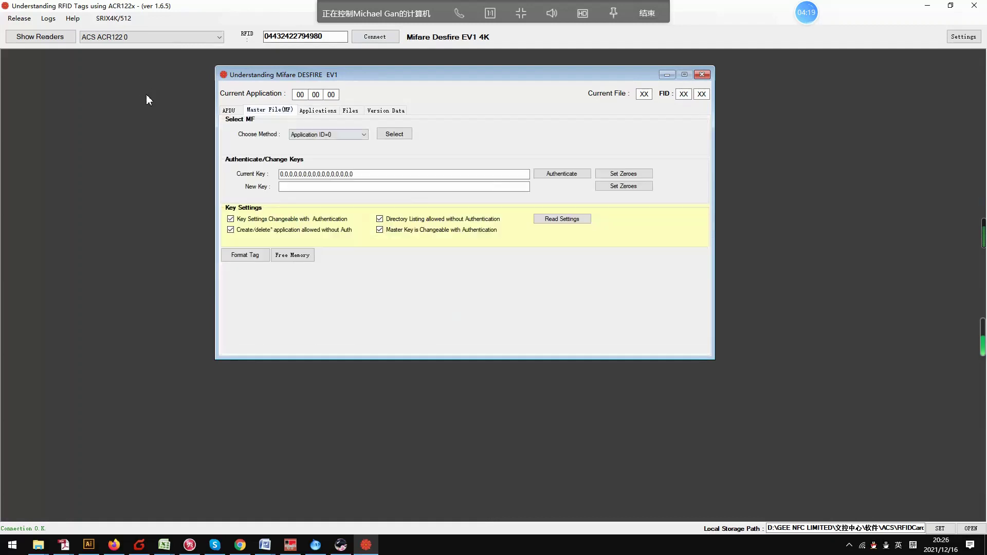
key("Tab")
key("Tab")
key("Tab")
key("Tab")
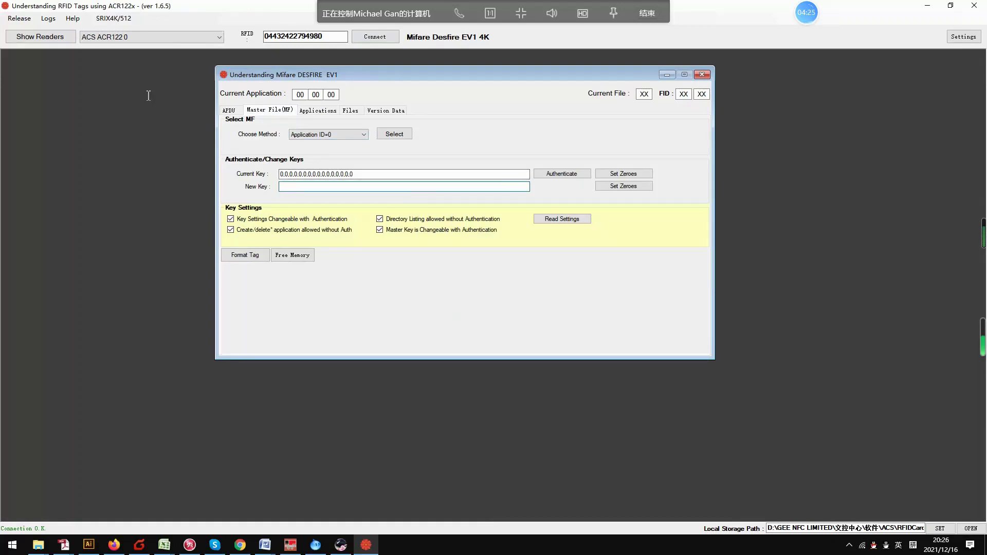
key("shift+Tab")
key("shift+Tab")
key("shift+Tab")
key("Right")
key("Right")
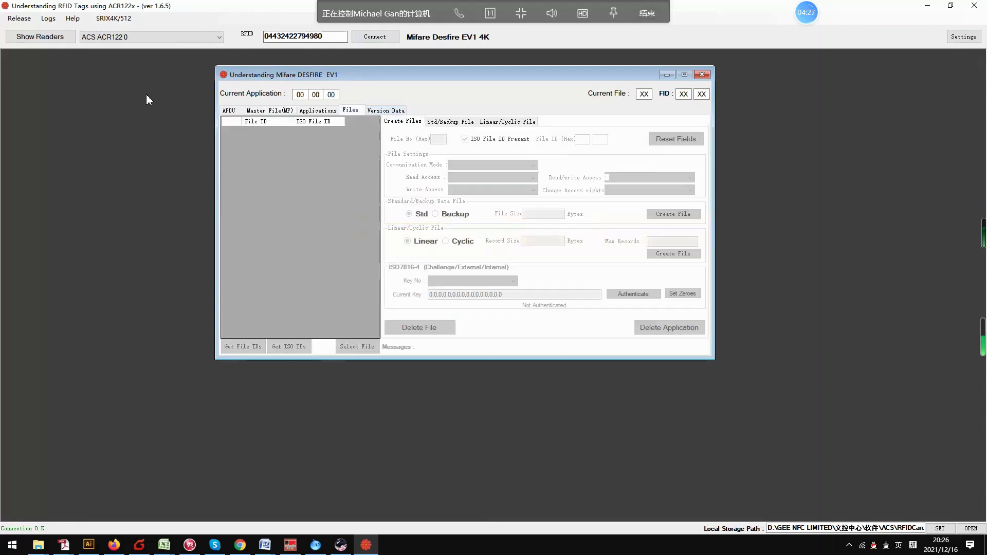
Step: View the DESFire version data (storage size 24, UID), then return to the main reader window
key("Right")
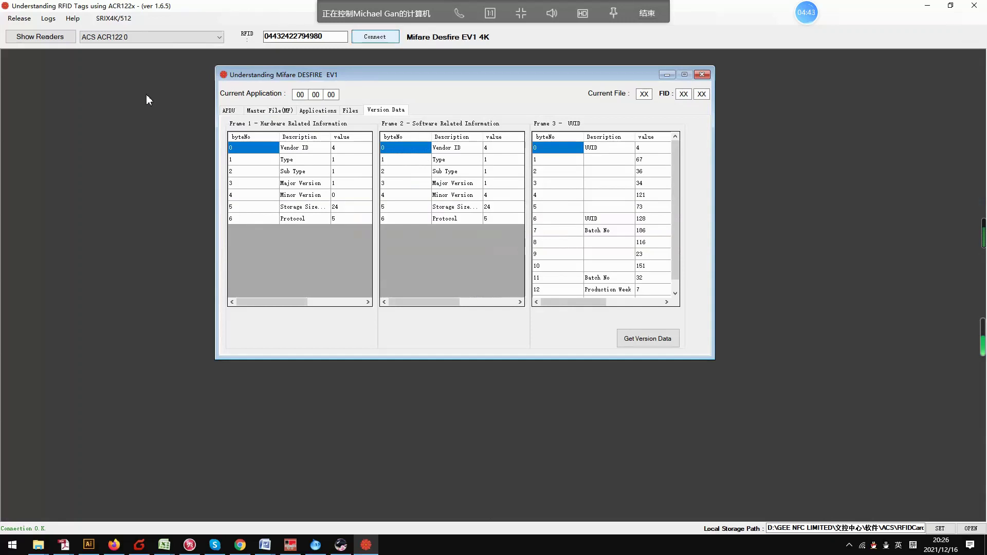
left_click(149, 99)
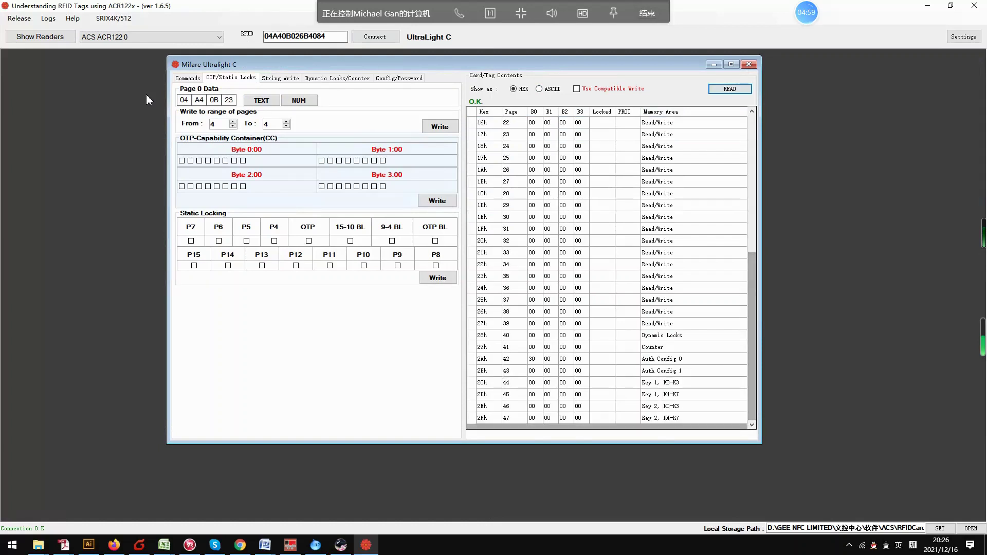
Step: Select a page 10 byte and try the NUM and TEXT prompts without entering values
left_click_drag(658, 406, 658, 312)
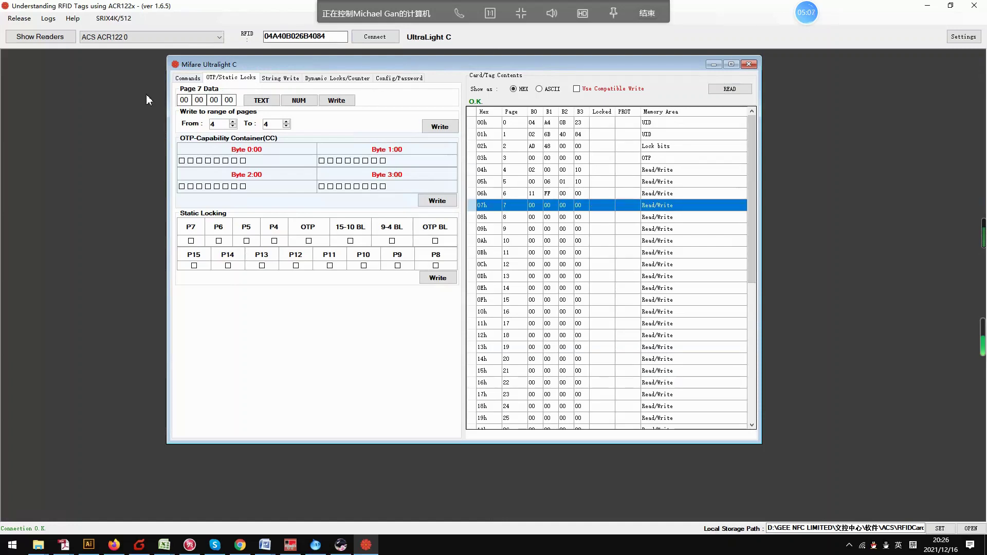
key("Down")
key("Down")
key("Down")
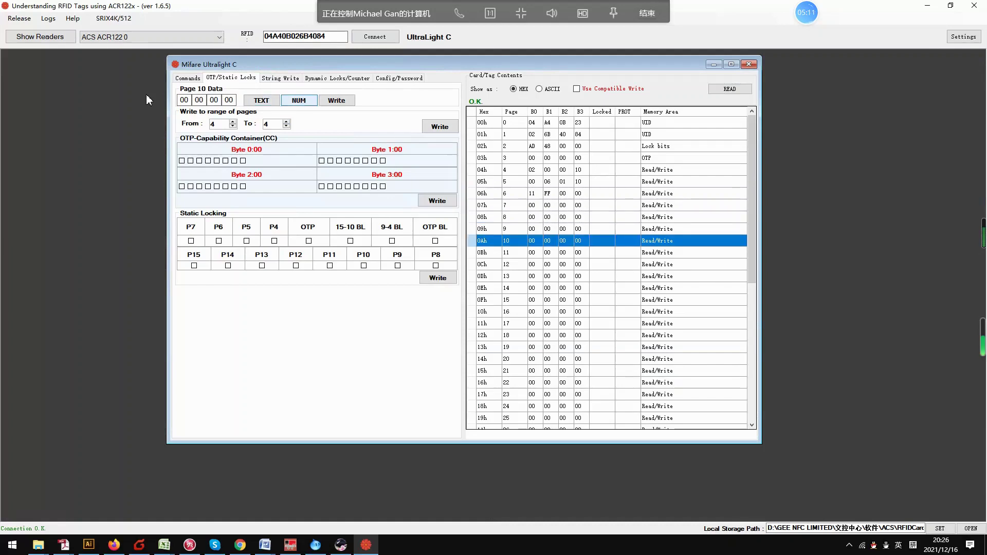
left_click_drag(230, 100, 234, 99)
left_click(299, 100)
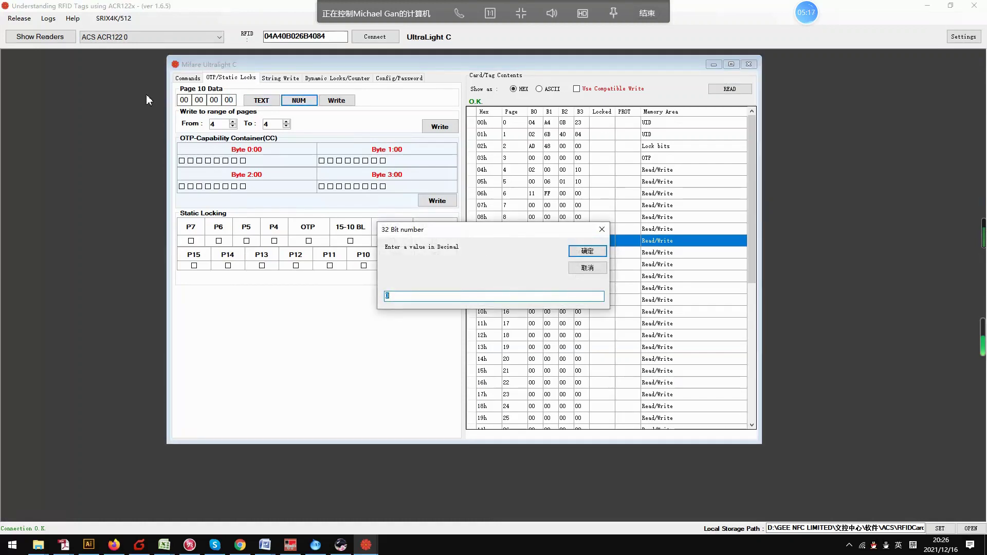
left_click(602, 229)
left_click(261, 100)
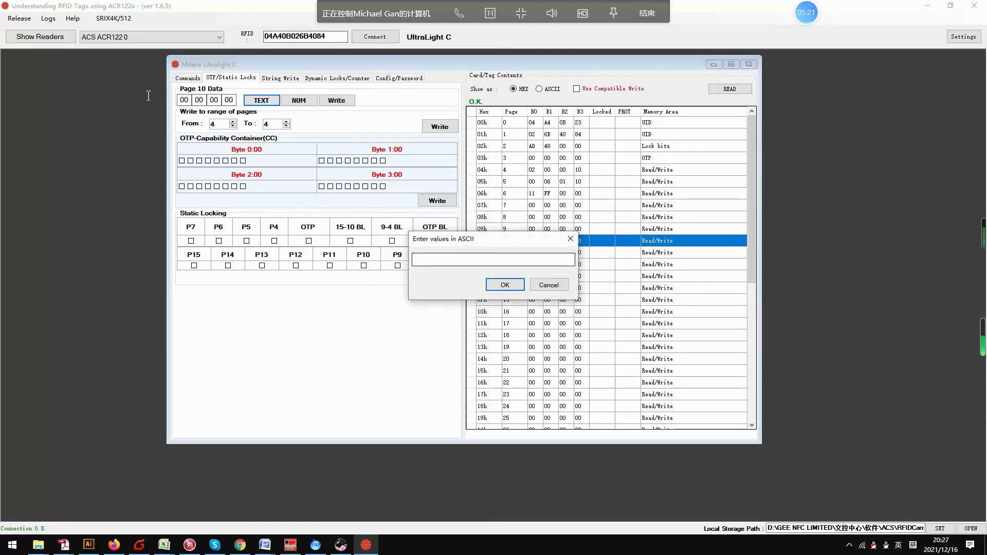
left_click(569, 239)
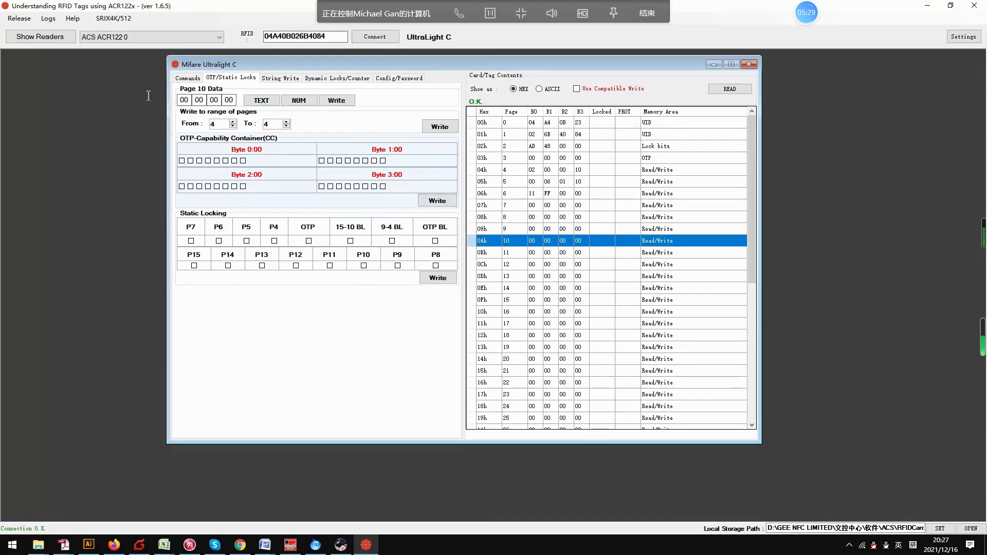
Step: Write 11 to page 10's first byte, then restore it to 00
type("11")
key("Return")
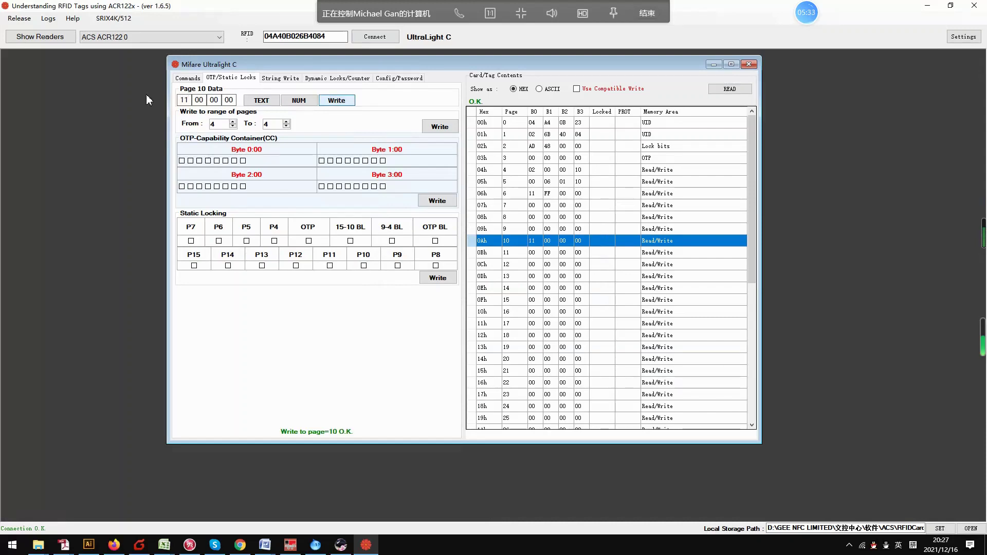
key("Tab")
type("00")
key("Return")
key("Tab")
key("shift+Tab")
key("shift+Tab")
key("Return")
key("Escape")
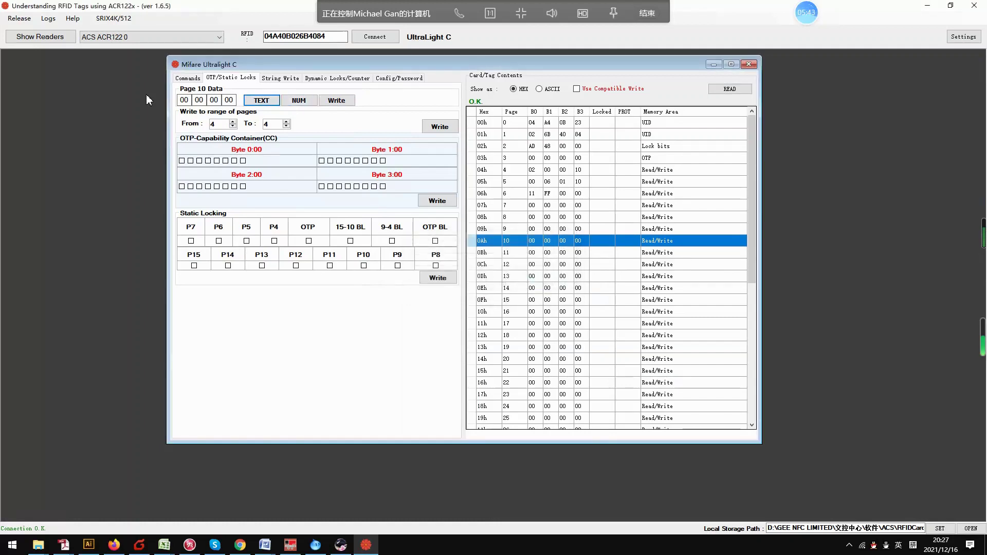
key("ctrl+Tab")
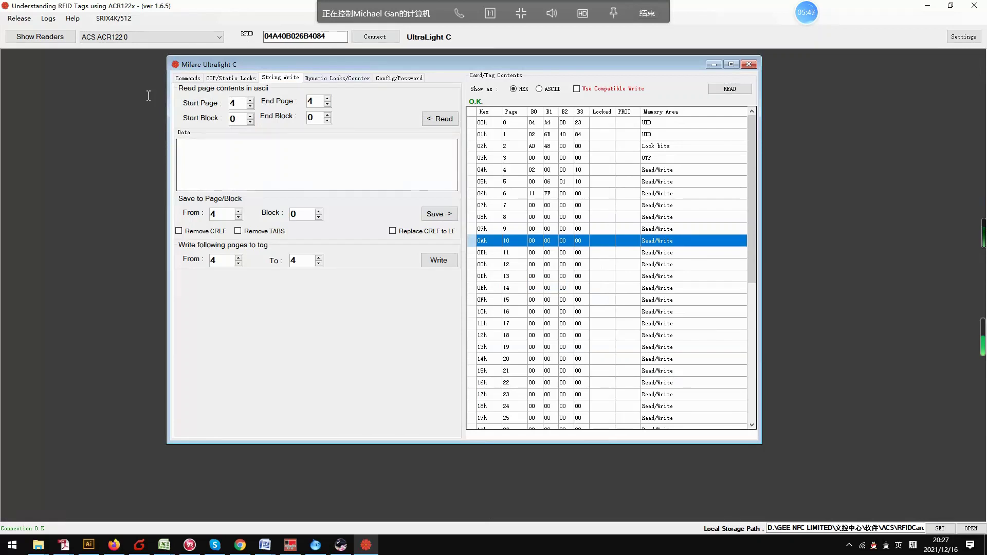
Step: Browse the Dynamic Locks/Counter and Config/Password keys, then close the Ultralight C window
key("ctrl+Tab")
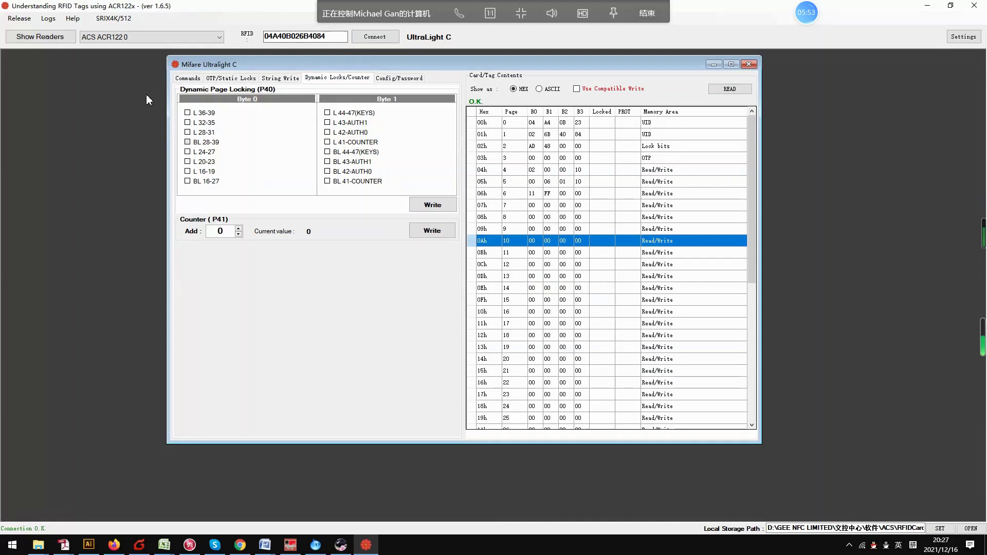
key("ctrl+Tab")
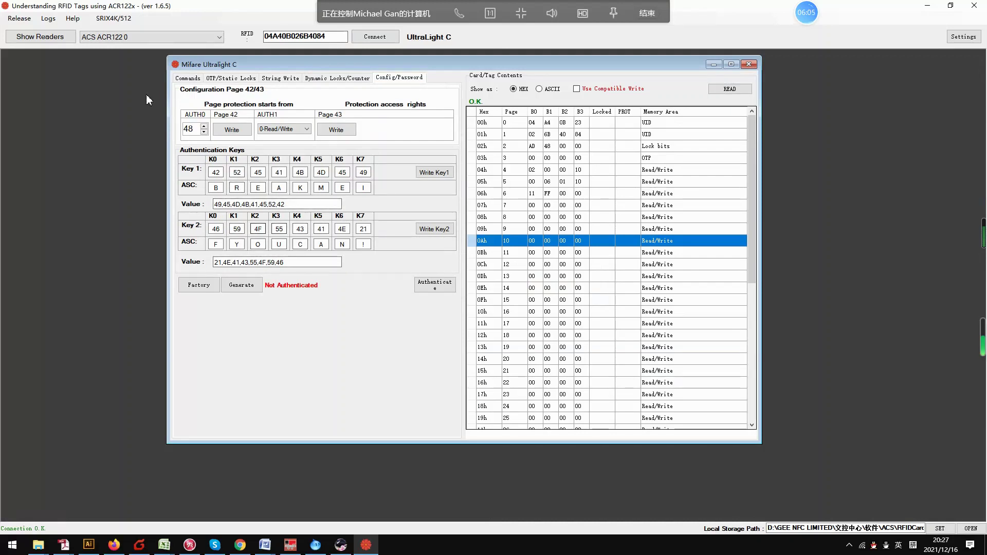
left_click_drag(285, 204, 221, 204)
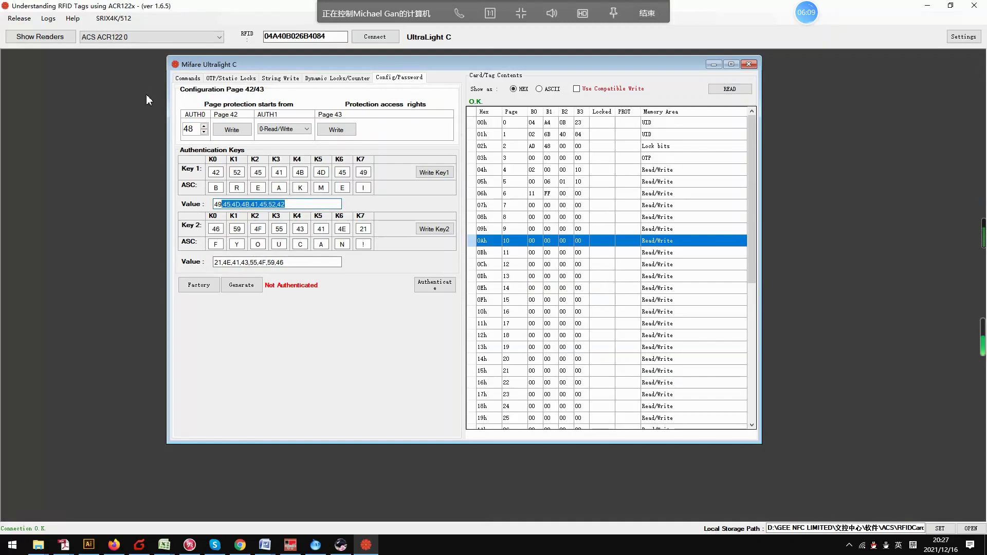
key("ctrl+Tab")
key("ctrl+Tab")
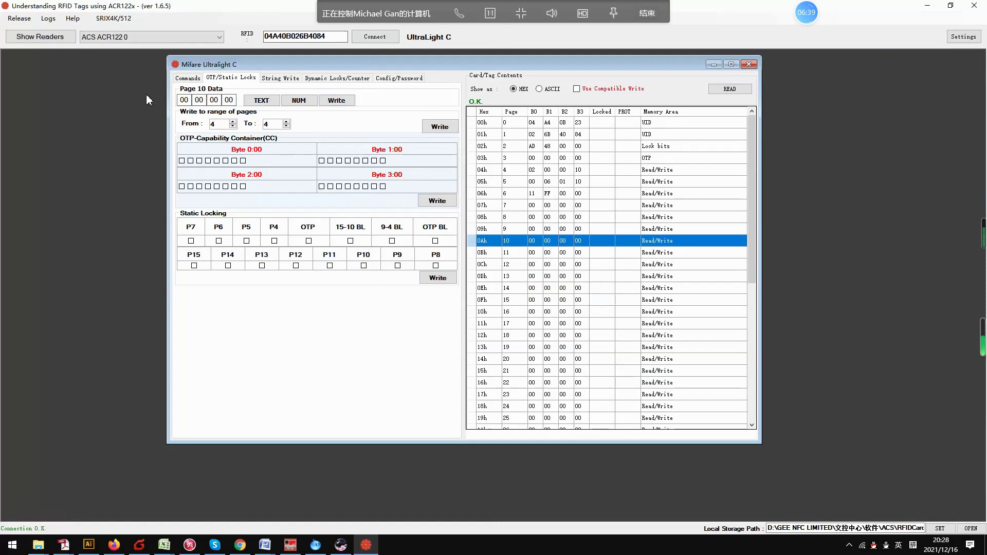
left_click(748, 64)
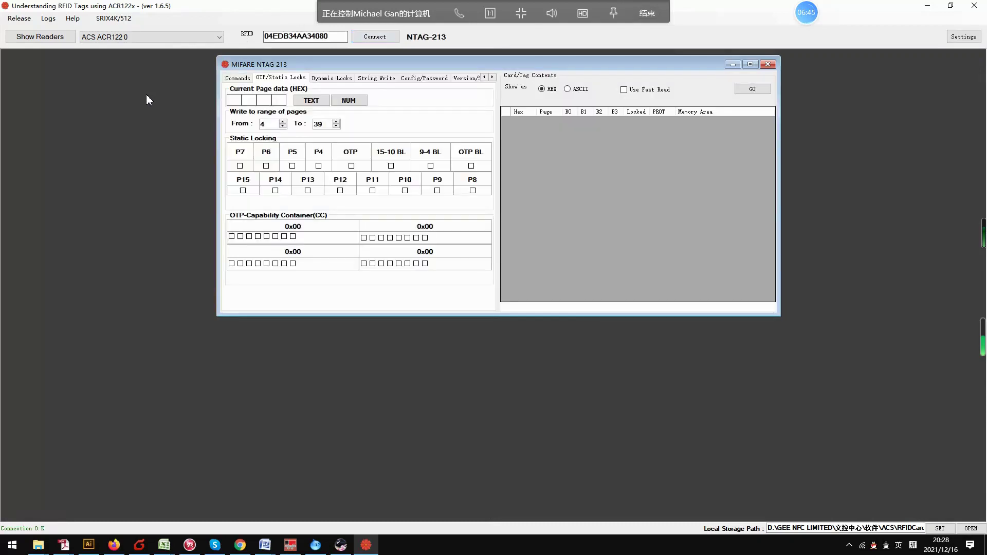
Step: Maximize the MIFARE NTAG 213 window and show its Dynamic Locks options
key("super+Up")
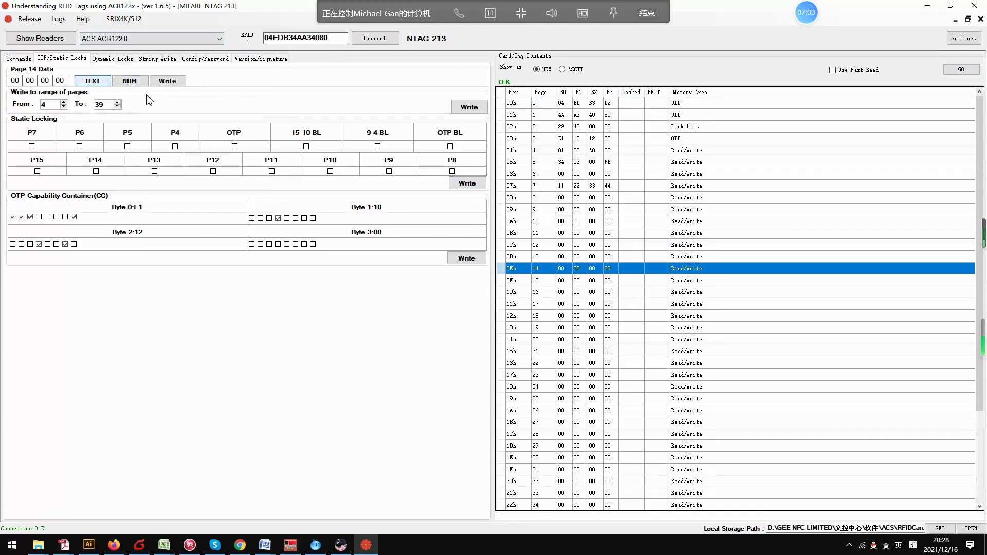
key("ctrl+Tab")
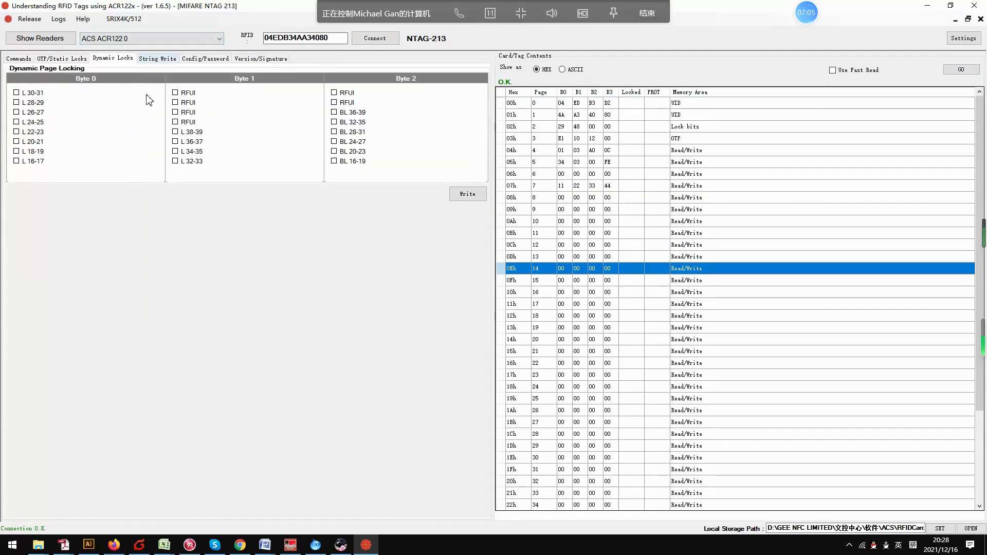
Step: Browse the NTAG-213 Config/Password, Version/Signature and String Write tabs, then return to the lock tabs
key("ctrl+Tab")
key("ctrl+Tab")
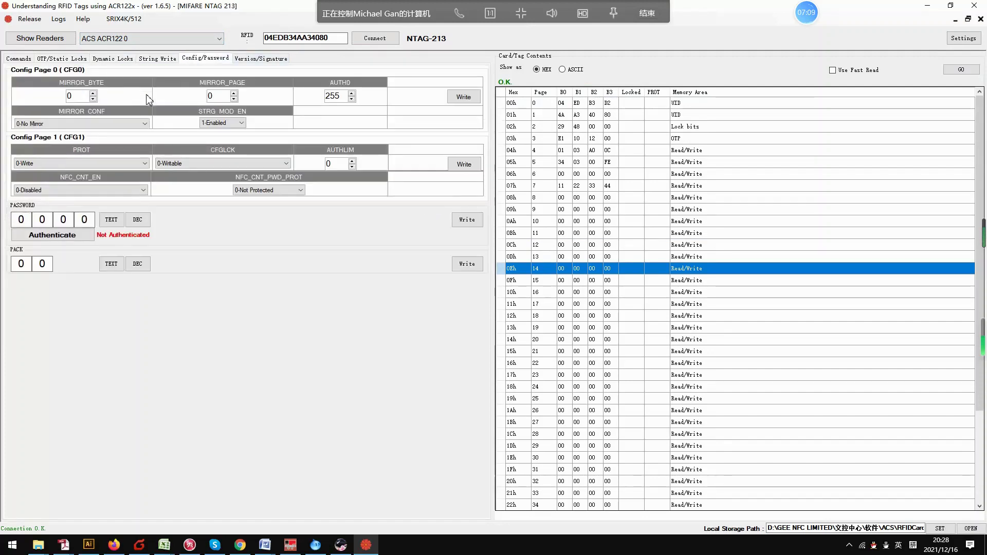
key("ctrl+Tab")
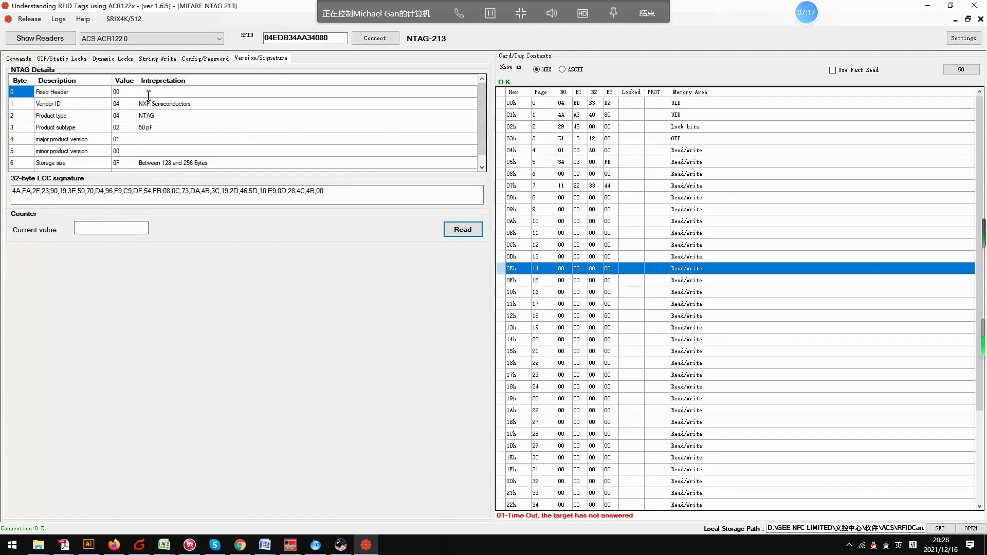
left_click(157, 58)
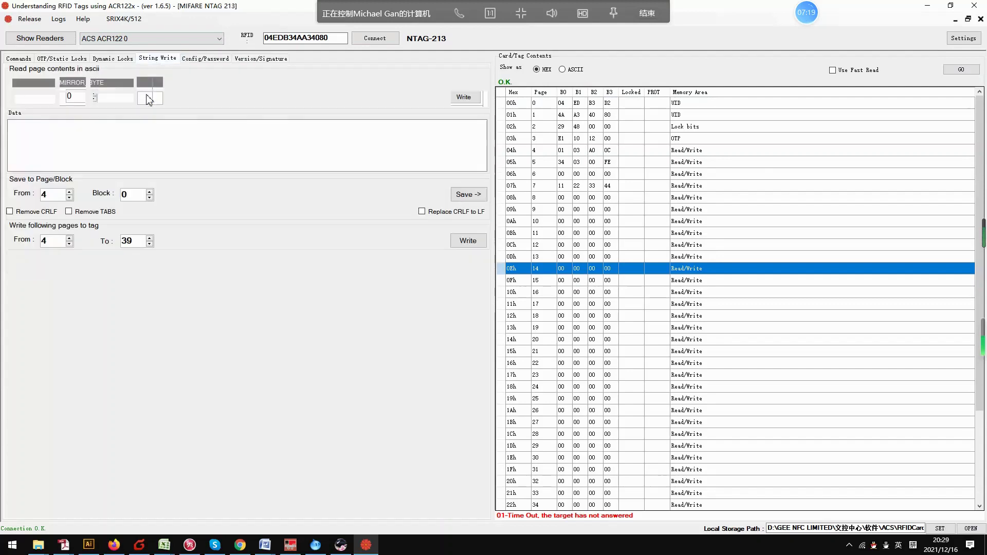
key("ctrl+shift+Tab")
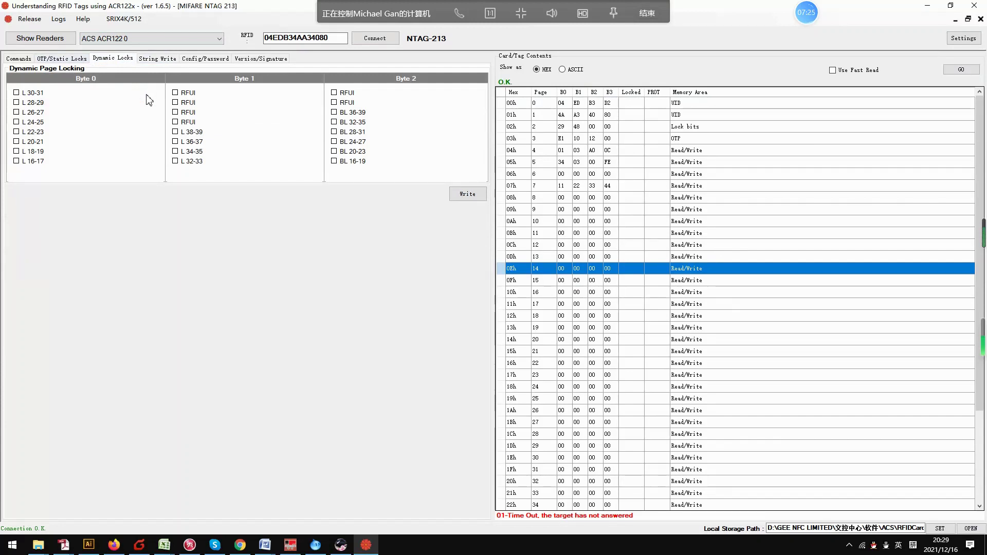
key("ctrl+shift+Tab")
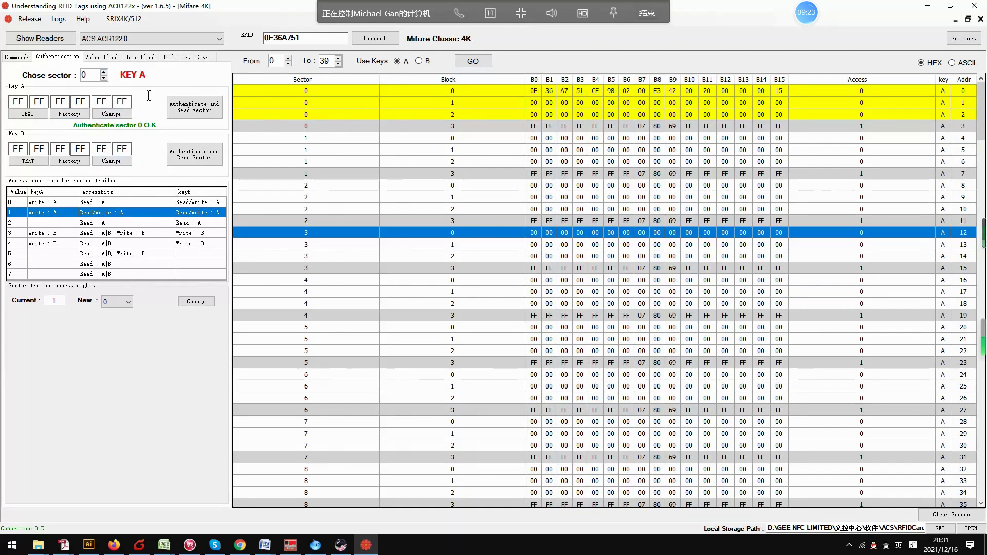
Step: Switch from Authentication to the Value Block operations tab
key("ctrl+Tab")
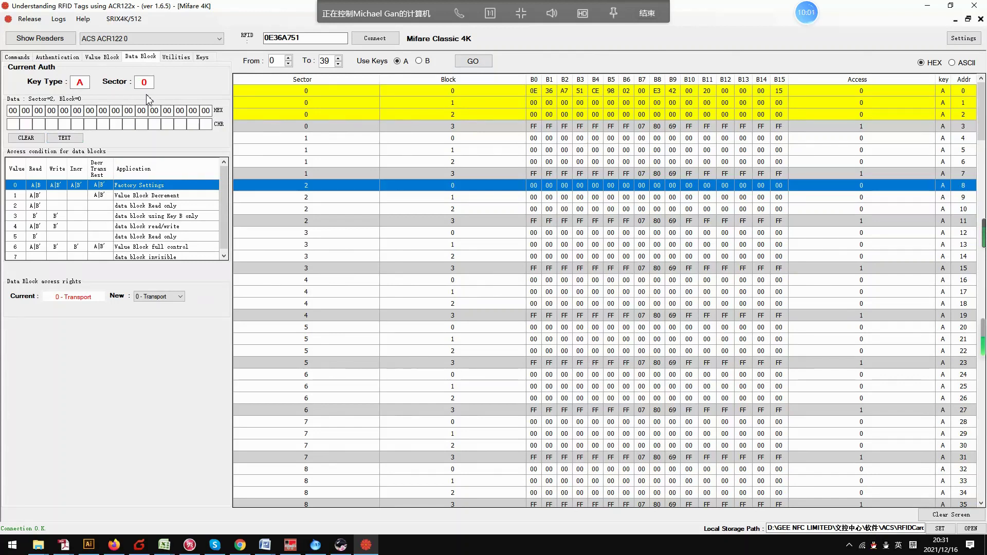
key("Tab")
type("11")
key("Tab")
type("22")
key("Tab")
type("33")
key("Tab")
type("44")
key("Tab")
type("55")
key("Tab")
type("66")
Step: Glance at the Utilities and Value Block tabs, ending back in the Data Block editor
key("ctrl+Tab")
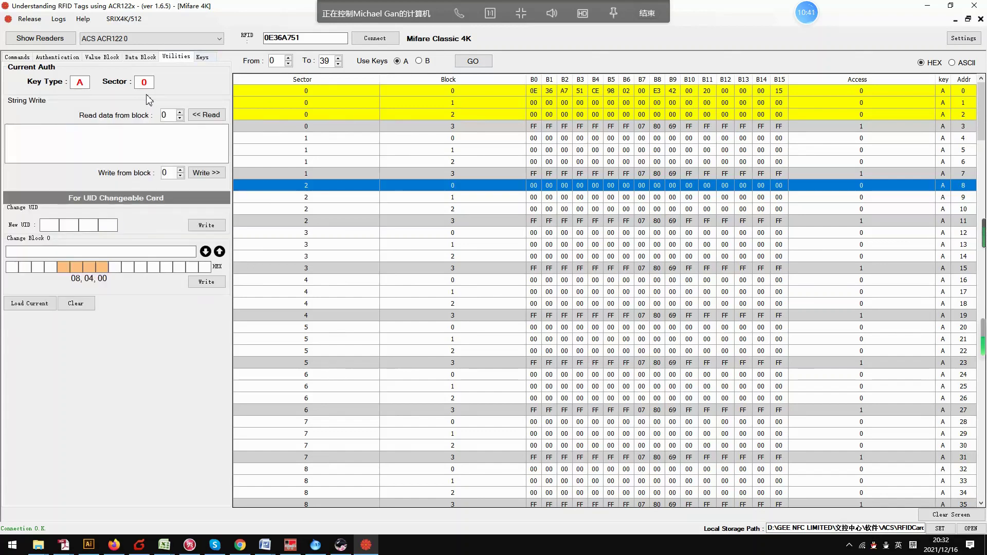
key("ctrl+shift+Tab")
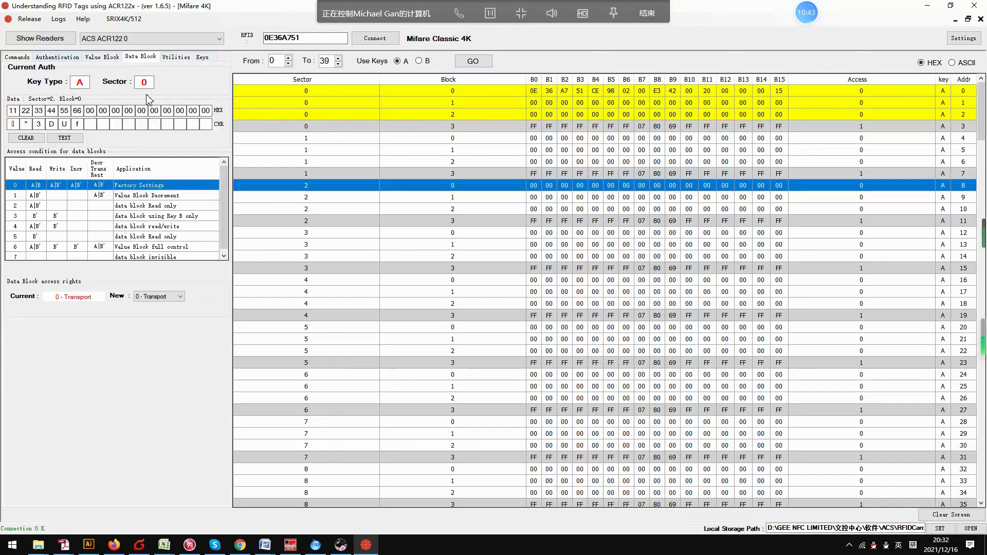
key("ctrl+shift+Tab")
key("ctrl+Tab")
Step: Choose '3 - Data Block R/W' as the new data-block access rights
key("alt+Down")
key("Down")
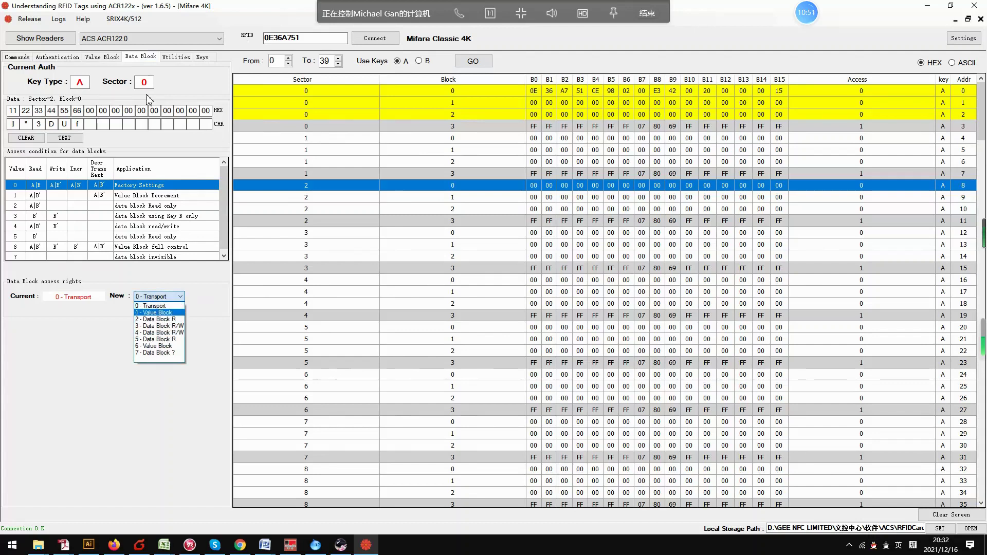
key("Down")
key("Down")
key("Down")
key("Down")
key("Down")
key("Down")
key("Up")
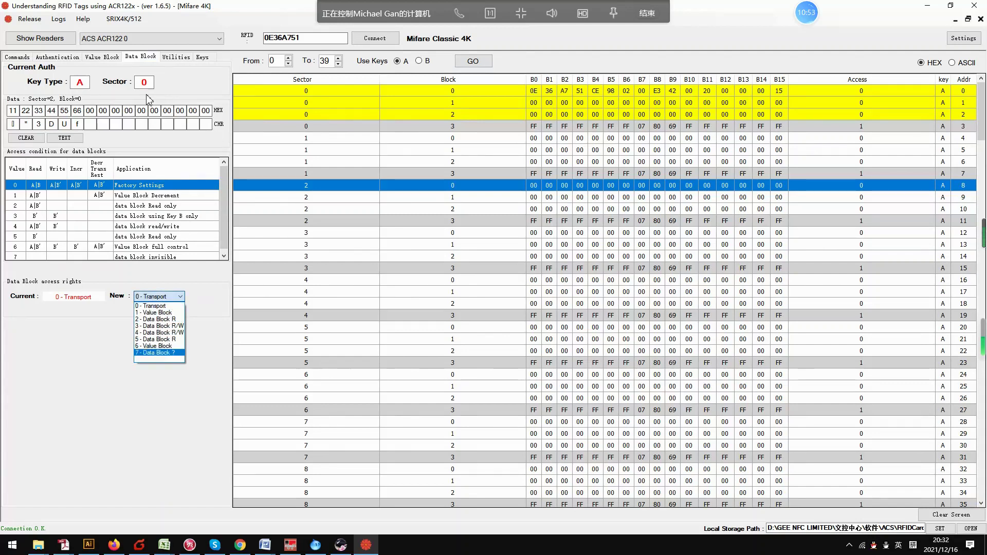
key("Up")
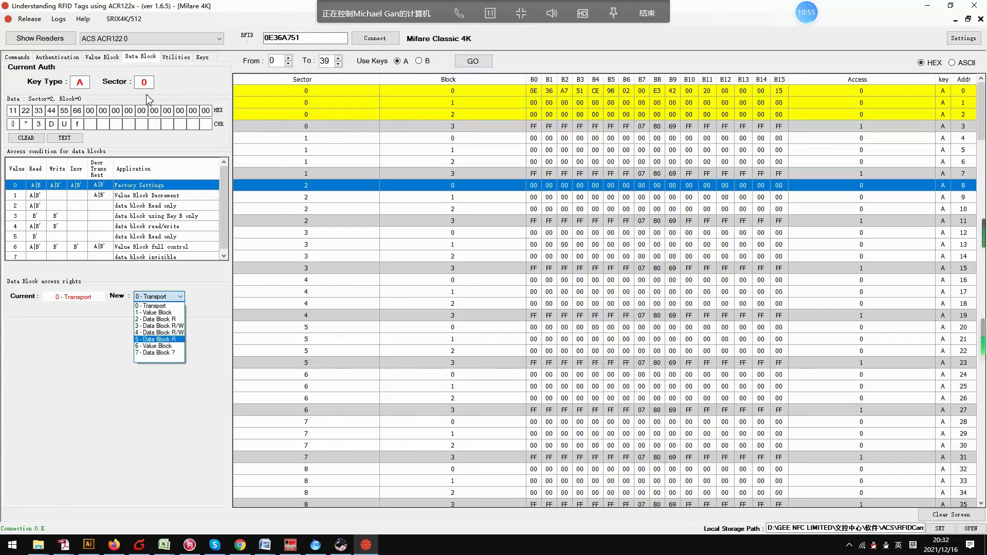
key("Down")
key("Up")
key("Down")
key("Down")
key("Up")
key("Up")
key("Up")
key("Up")
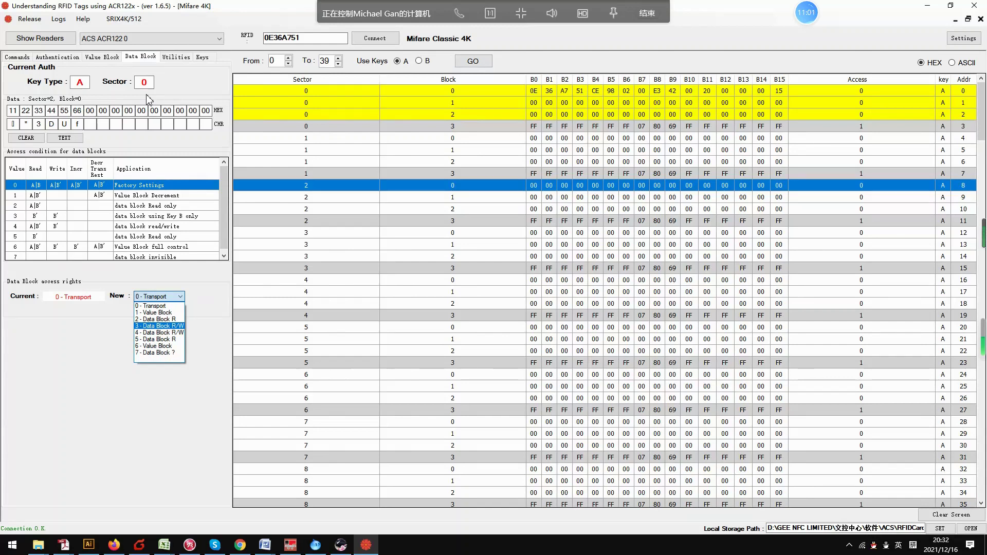
key("Return")
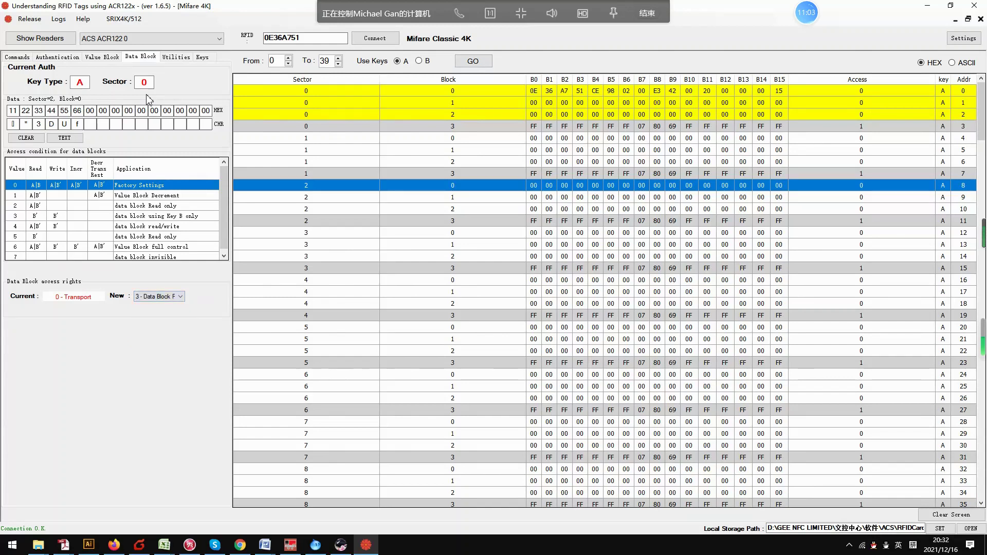
Step: Select the Sector field and return to the sector Authentication page
key("Tab")
key("Tab")
scroll(149, 99, "down", 1)
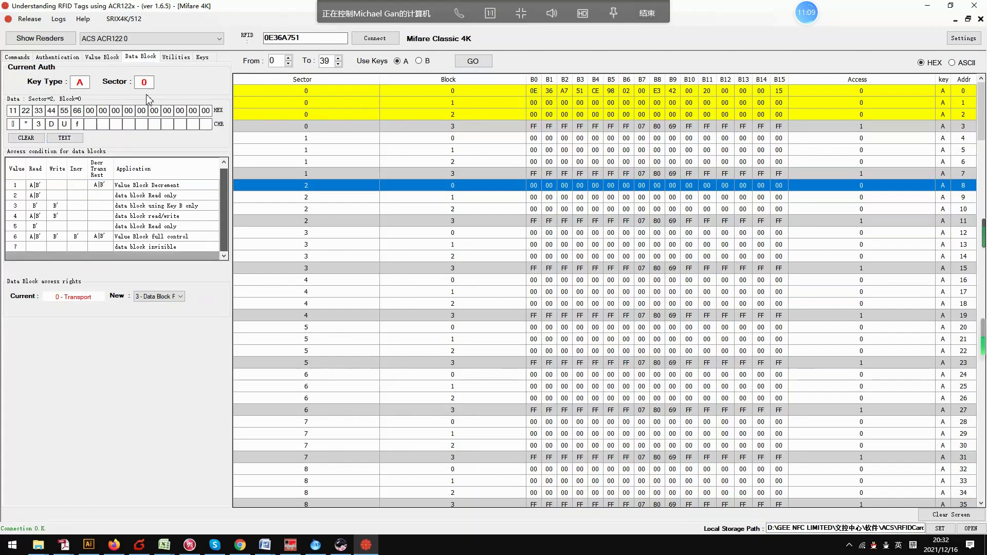
scroll(149, 100, "up", 1)
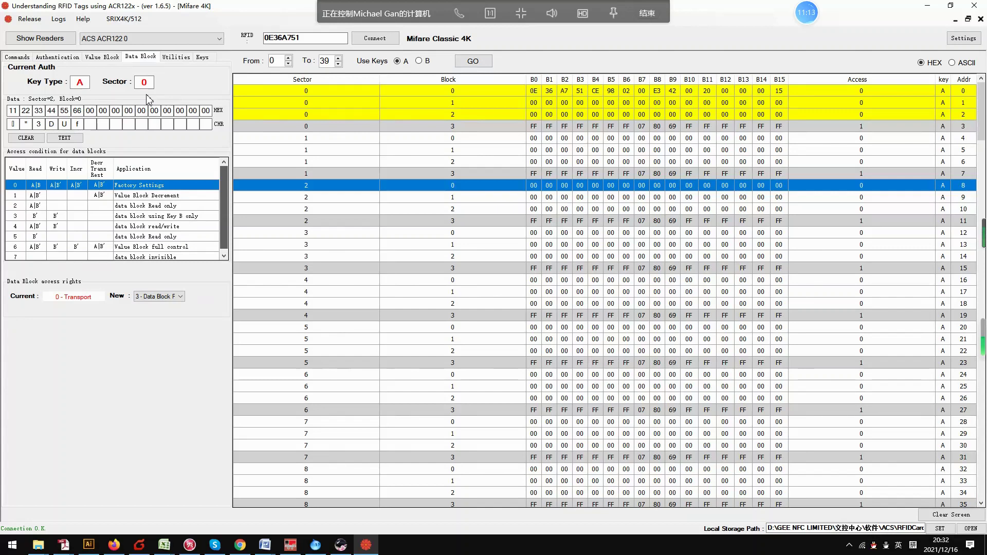
left_click(148, 87)
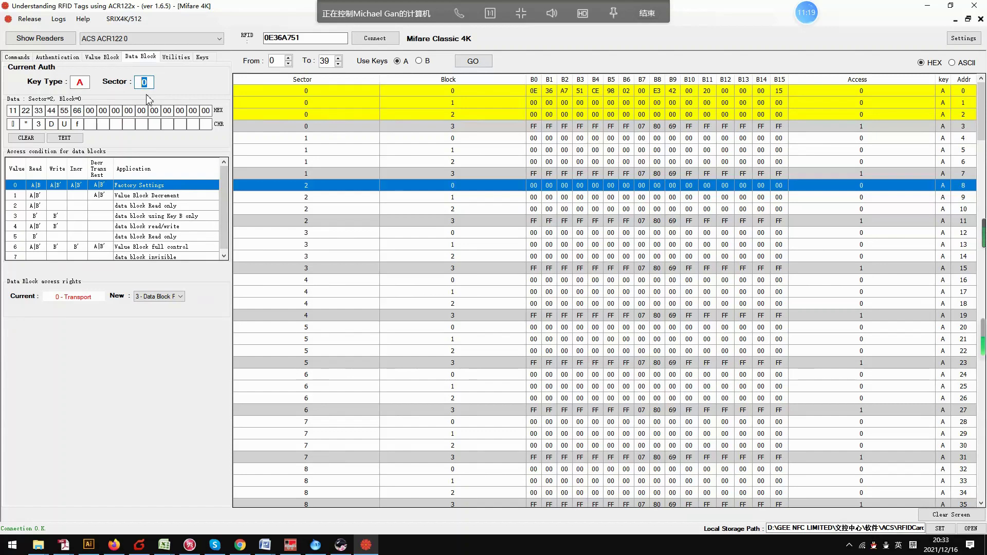
key("Return")
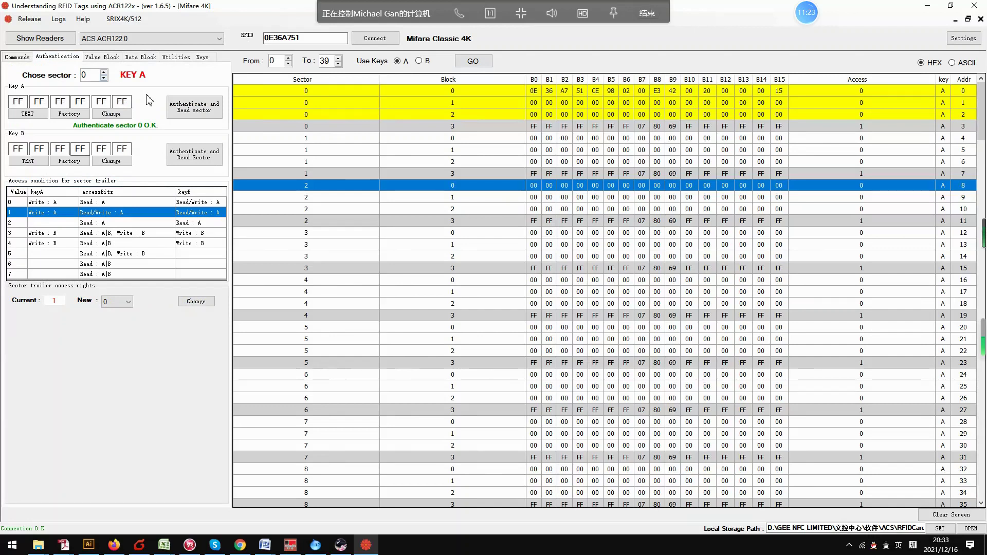
Step: Authenticate and read sector 2 with Key A, then show its block 0 data editor
type("2")
key("Return")
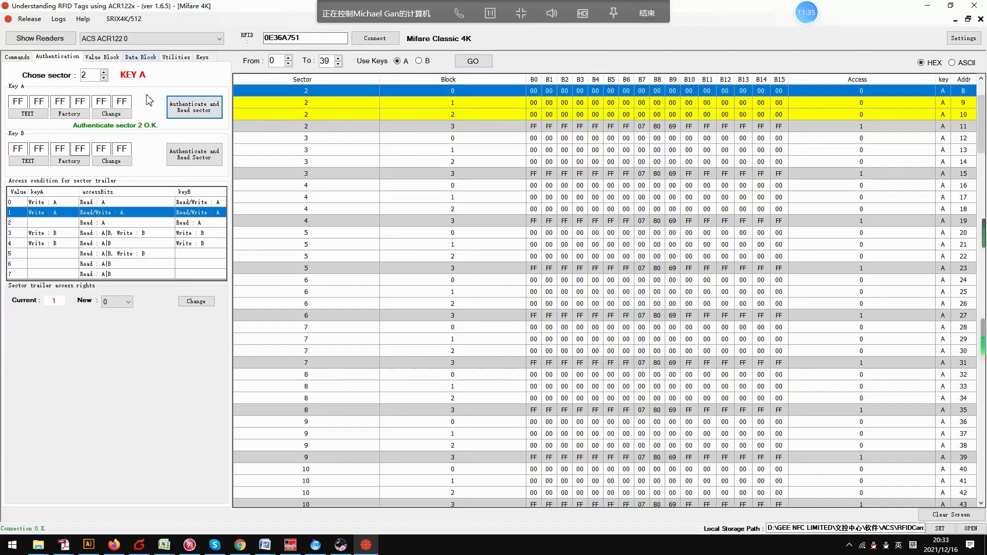
key("ctrl+Tab")
key("ctrl+Tab")
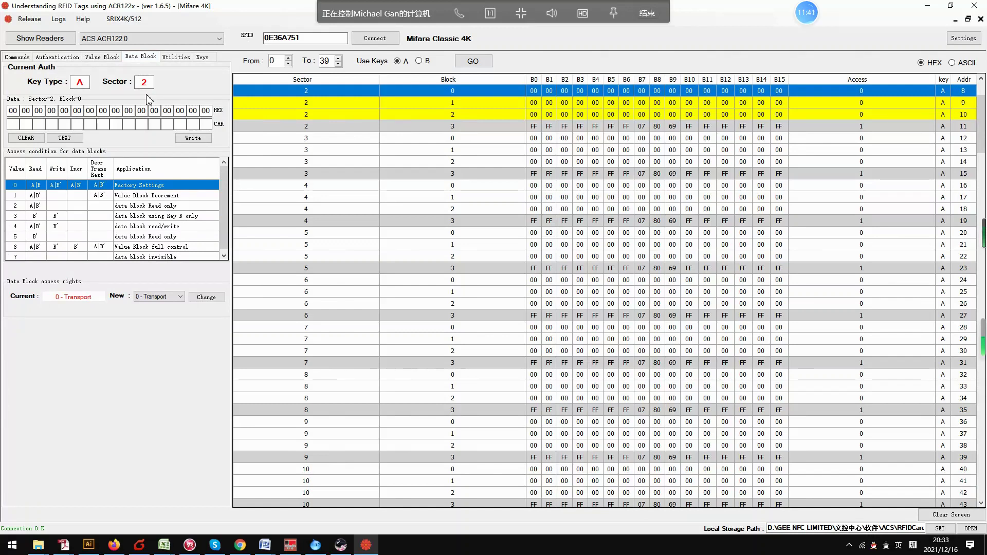
Step: Write 11 22 into the first two bytes of sector 2 block 0
key("Tab")
key("Tab")
type("11")
key("Tab")
type("22")
key("Tab")
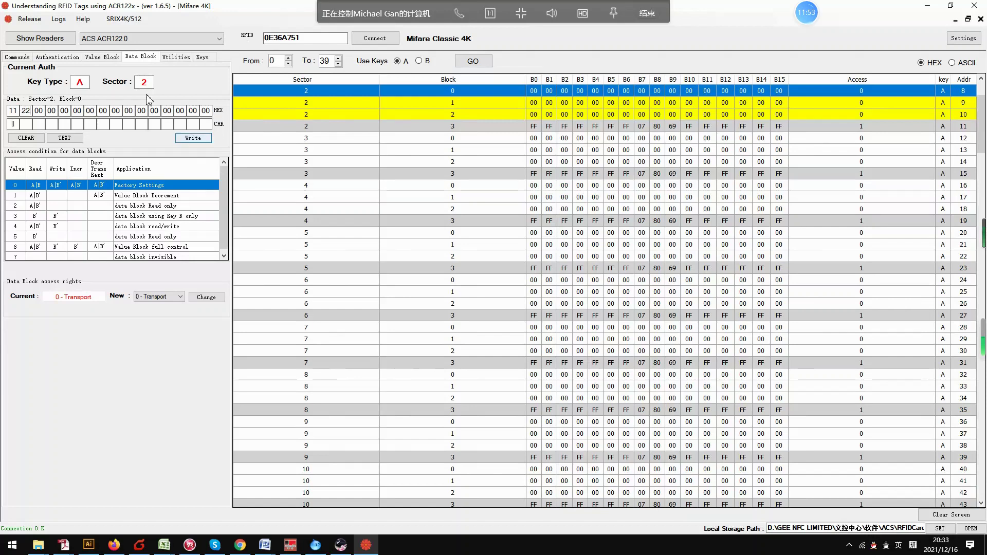
key("space")
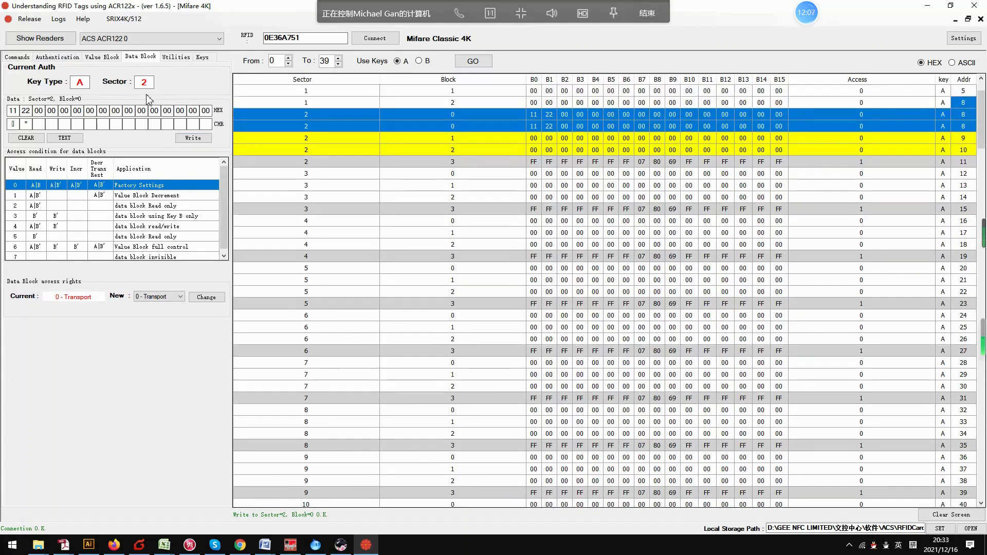
Step: Write 00 00 back to sector 2 block 0 and show the UID utilities
scroll(148, 99, "up", 2)
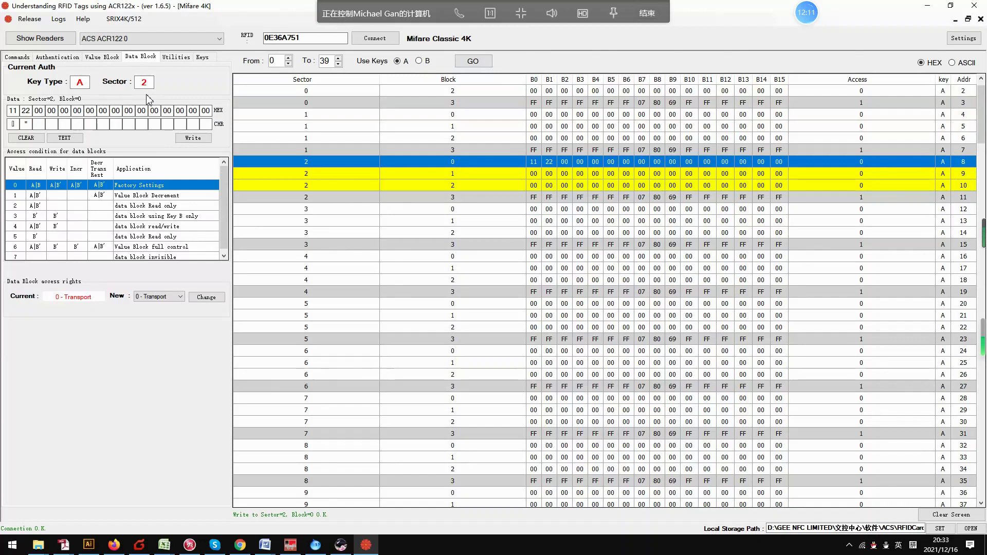
type("0000")
key("Return")
key("ctrl+Tab")
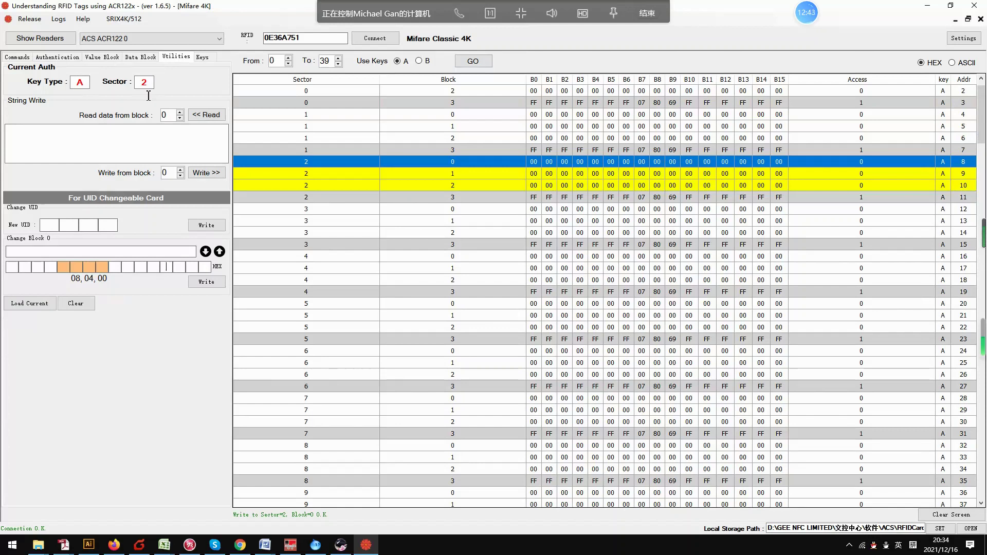
Step: Load the card's current UID and block 0, then view the per-sector Key A/Key B table
key("Tab")
key("space")
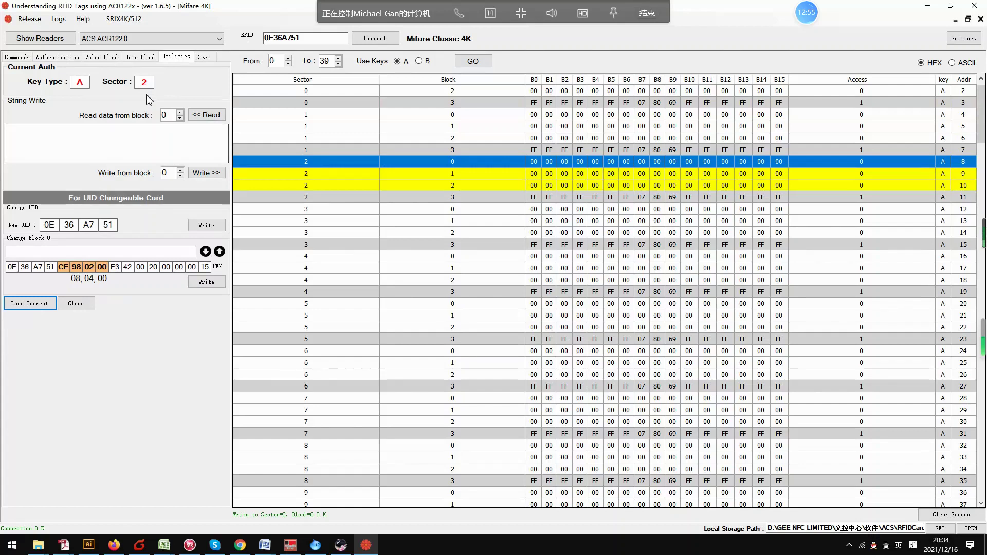
key("ctrl+Tab")
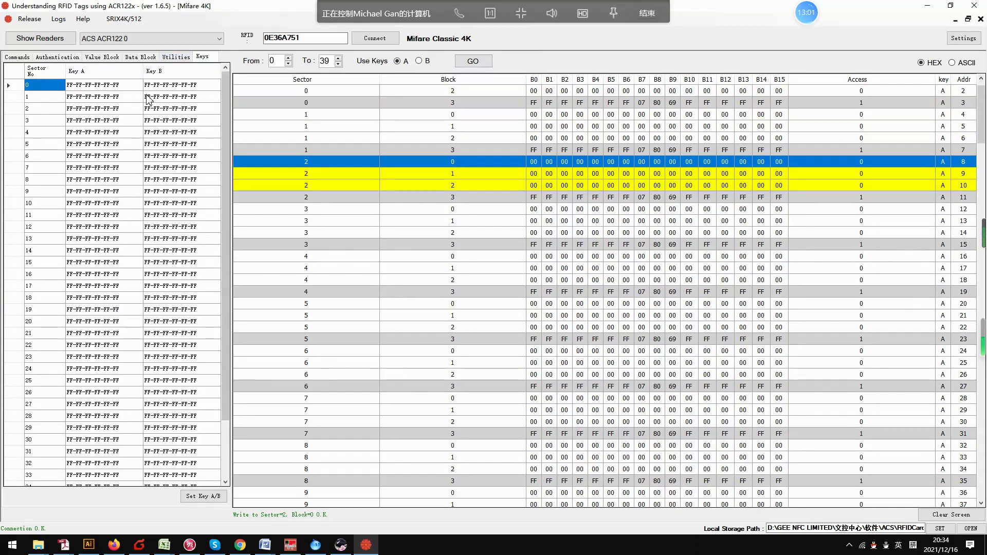
Step: Scroll through the Keys table, where every sector key reads FF-FF-FF-FF-FF-FF
scroll(148, 99, "down", 2)
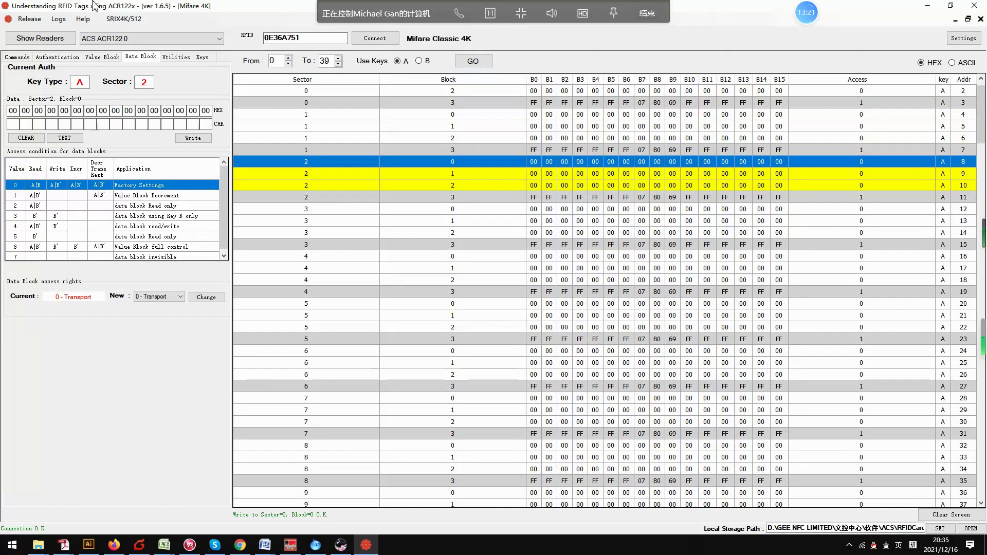
Step: In the User Guide, highlight the Mifare Classic 1K/4K and Mifare Ultralight, EV1 and C bullets
left_click(91, 19)
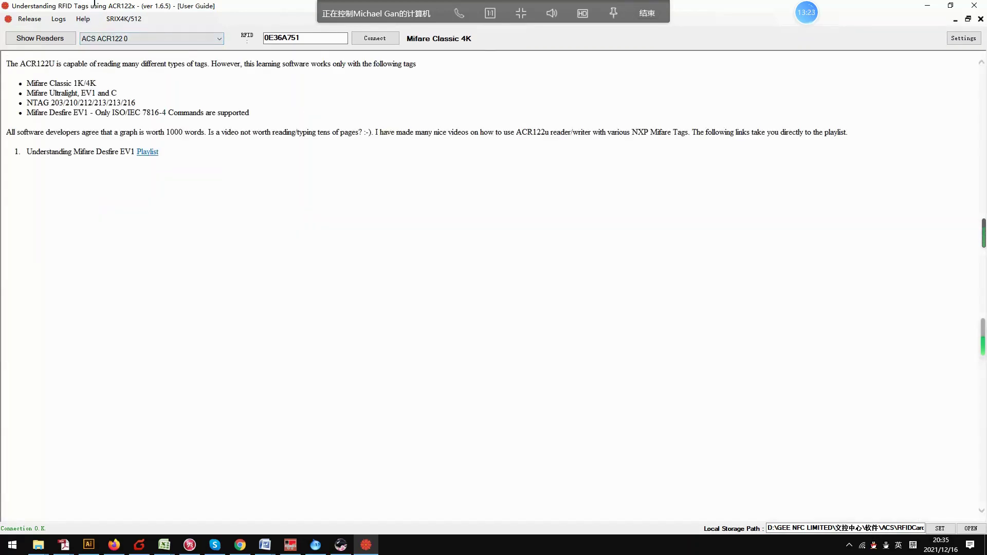
key("ctrl+shift+Right")
key("ctrl+shift+Right")
key("ctrl+shift+Right")
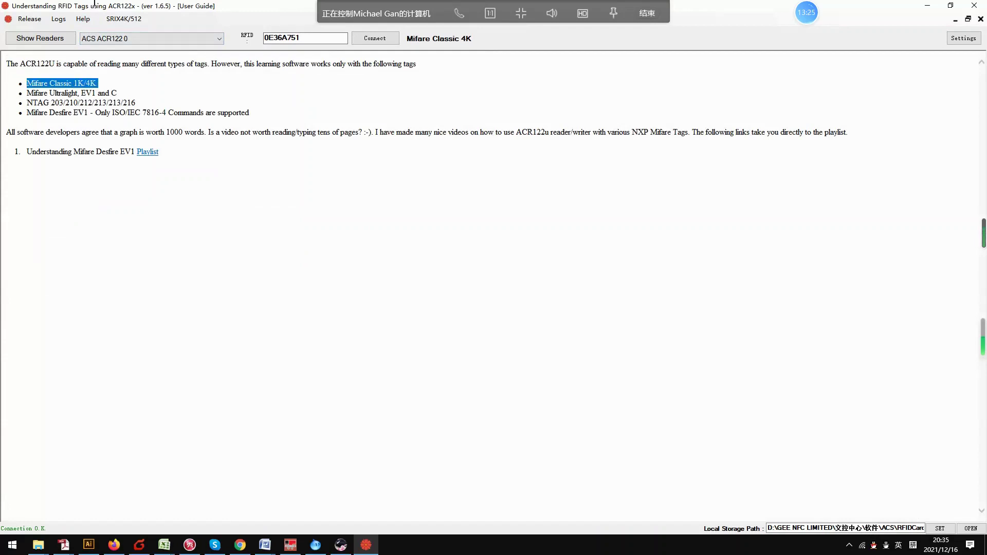
key("shift+Left")
key("Down")
key("ctrl+shift+Right")
key("ctrl+shift+Right")
key("ctrl+shift+Right")
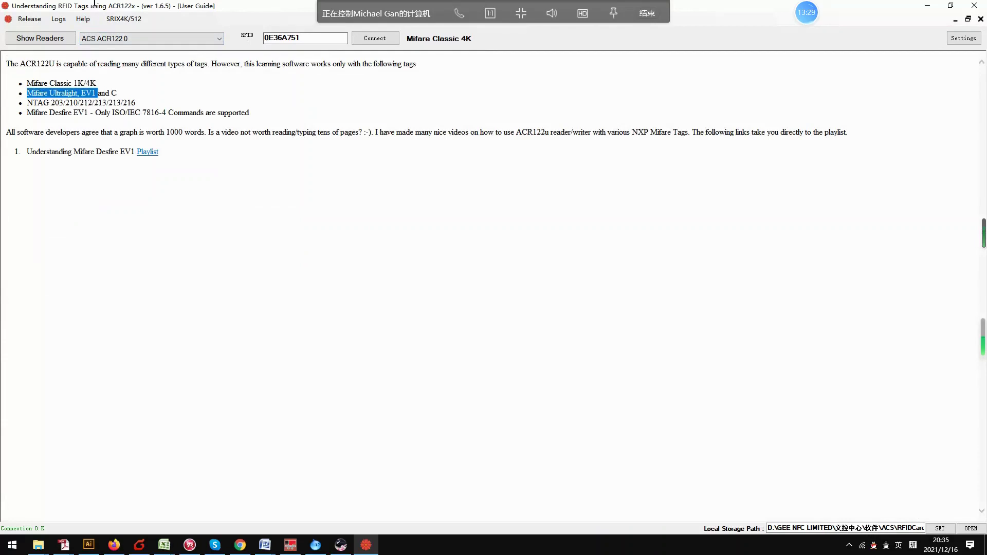
key("ctrl+shift+Right")
key("Right")
key("Home")
key("shift+End")
Step: Highlight the NTAG 210/212/213 and Mifare Desfire EV1 bullets, clearing each selection afterwards
key("Right")
key("ctrl+shift+Left")
key("ctrl+shift+Left")
key("ctrl+shift+Left")
key("shift+Down")
key("shift+Down")
key("Up")
key("Home")
key("shift+End")
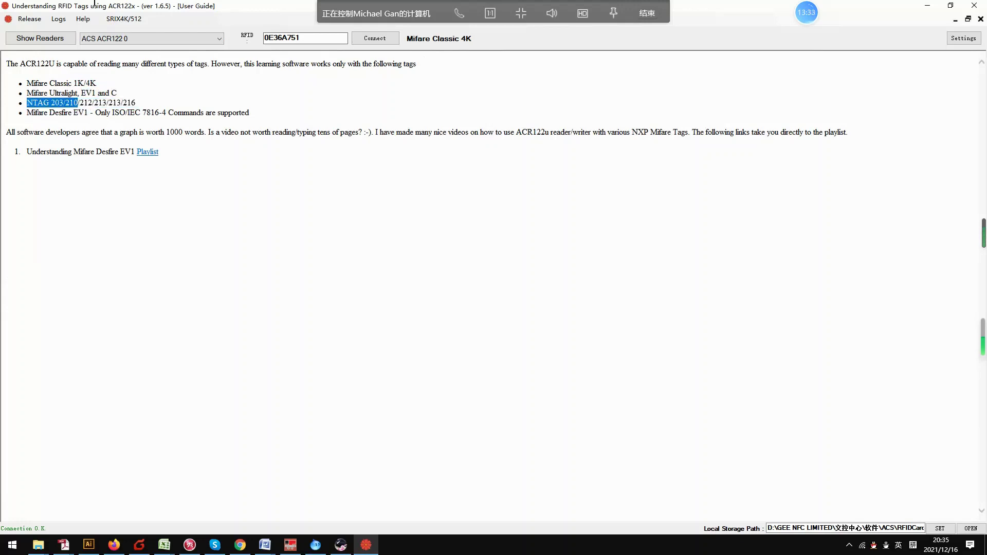
key("shift+Left")
left_click_drag(73, 102, 106, 102)
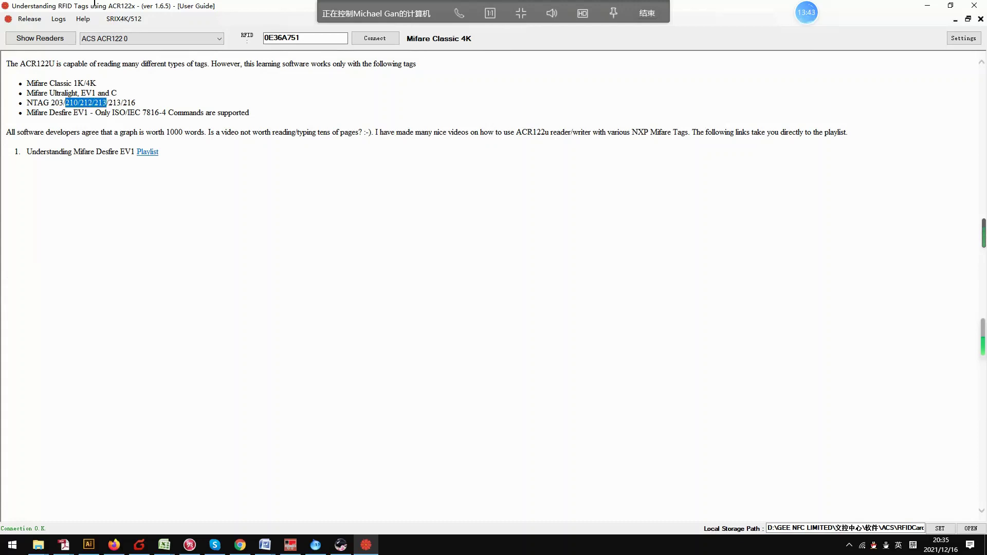
left_click(94, 5)
left_click_drag(27, 112, 88, 112)
left_click(94, 4)
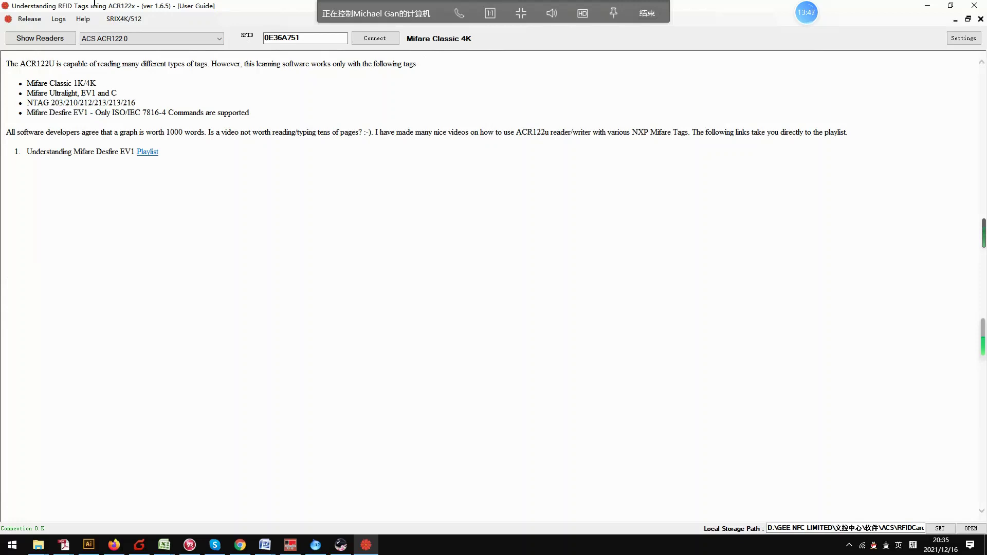